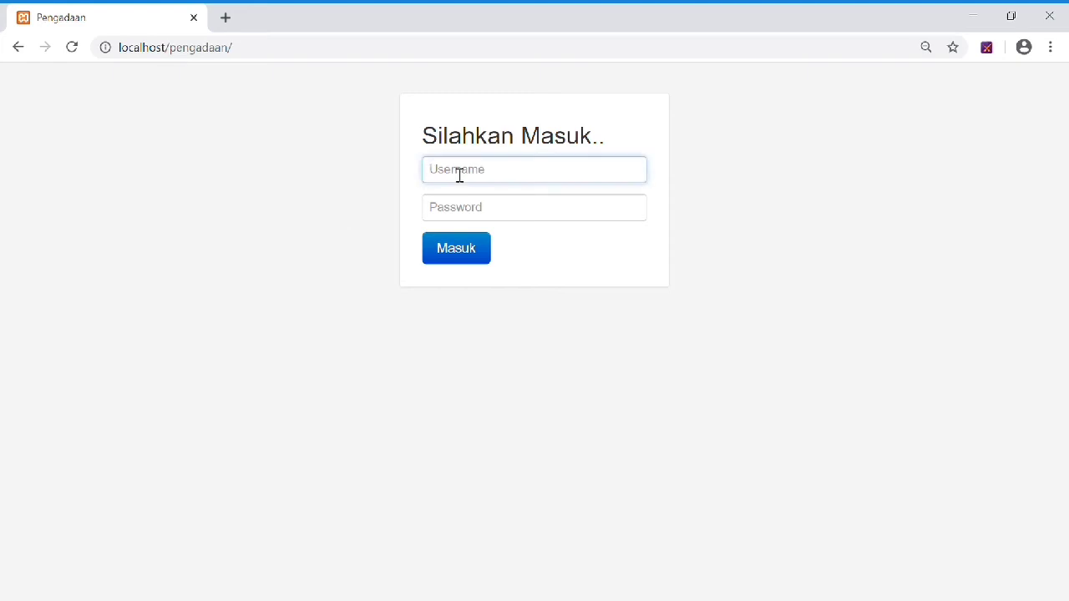
Sign in to Pengadaan and open the Barang item list.
type("2018000089")
left_click(489, 217)
type("2")
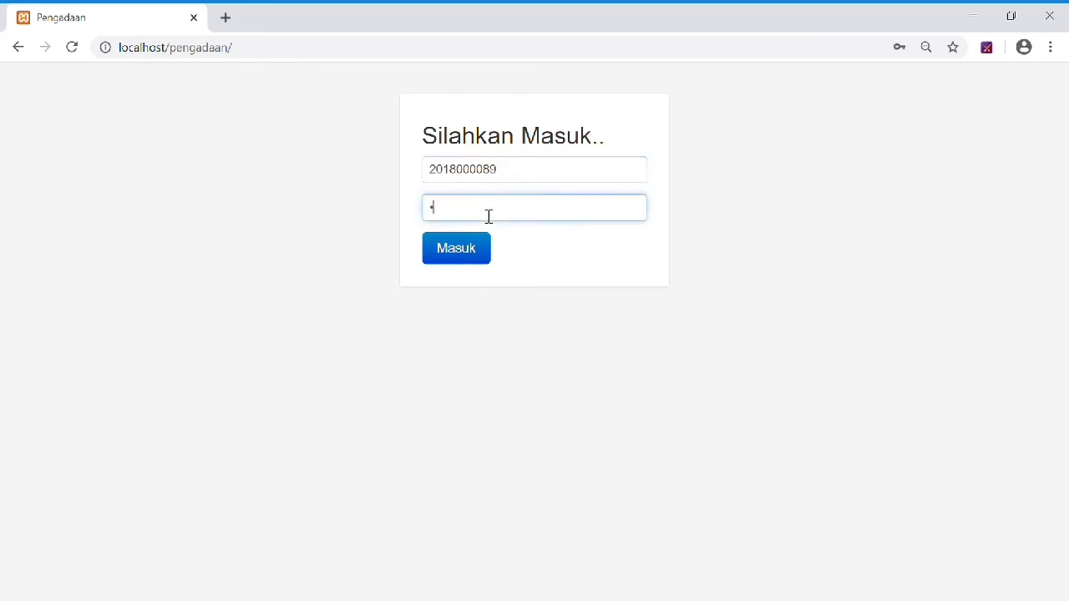
left_click(472, 252)
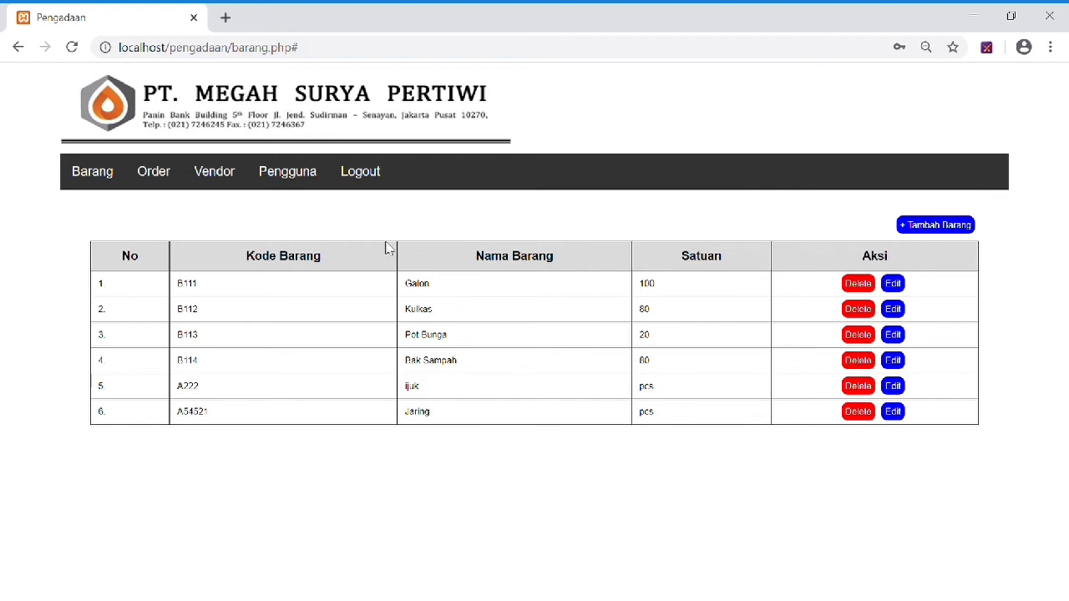
left_click(98, 182)
Add item S123 'Gelas' with unit pcs and confirm the success alert.
left_click(935, 225)
left_click(205, 296)
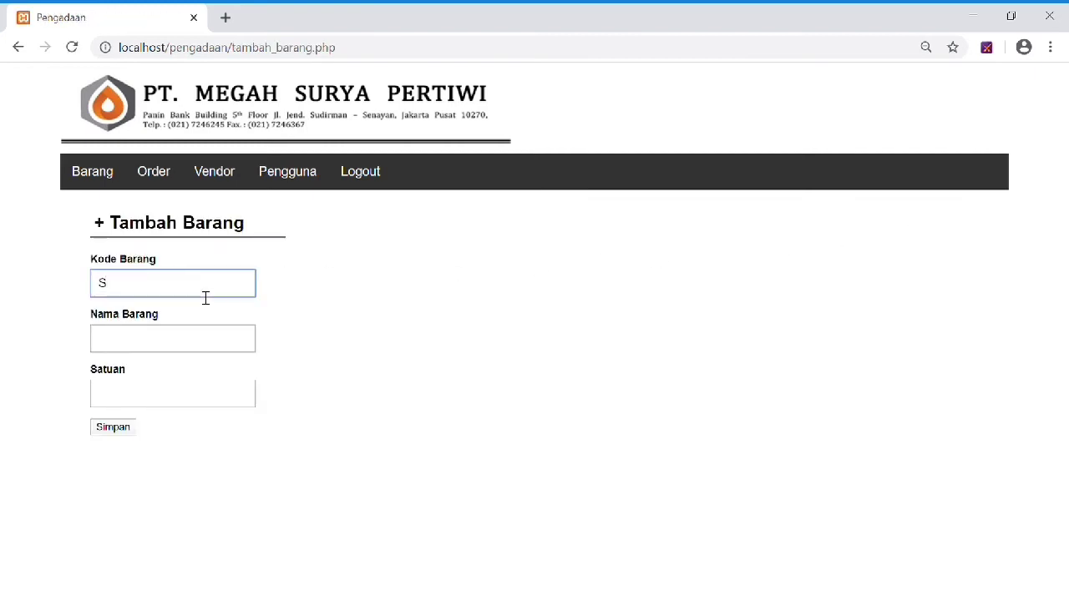
left_click(176, 343)
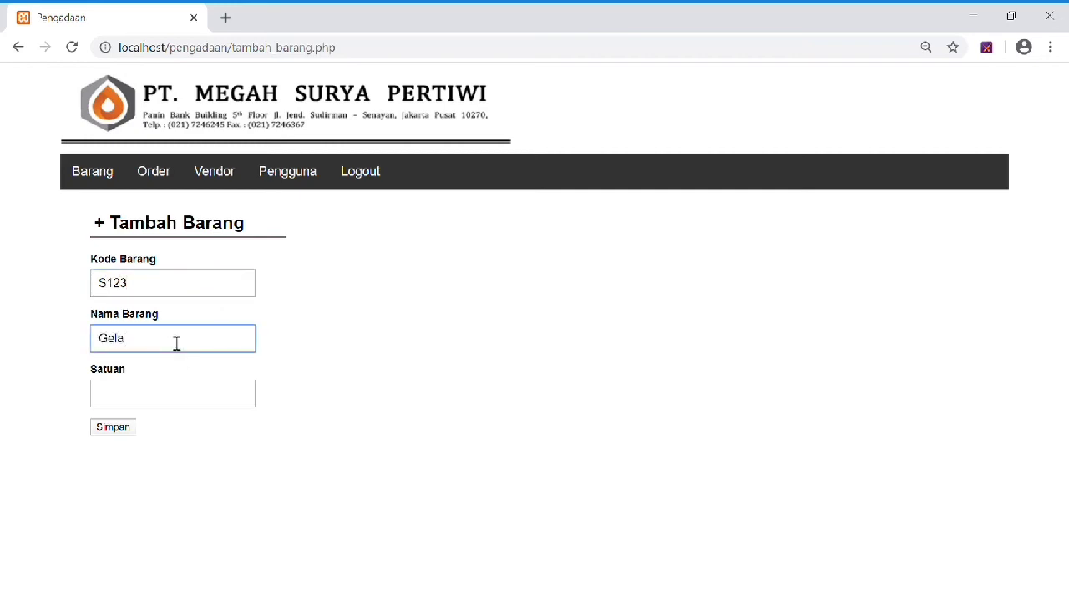
left_click(175, 403)
type("pcs")
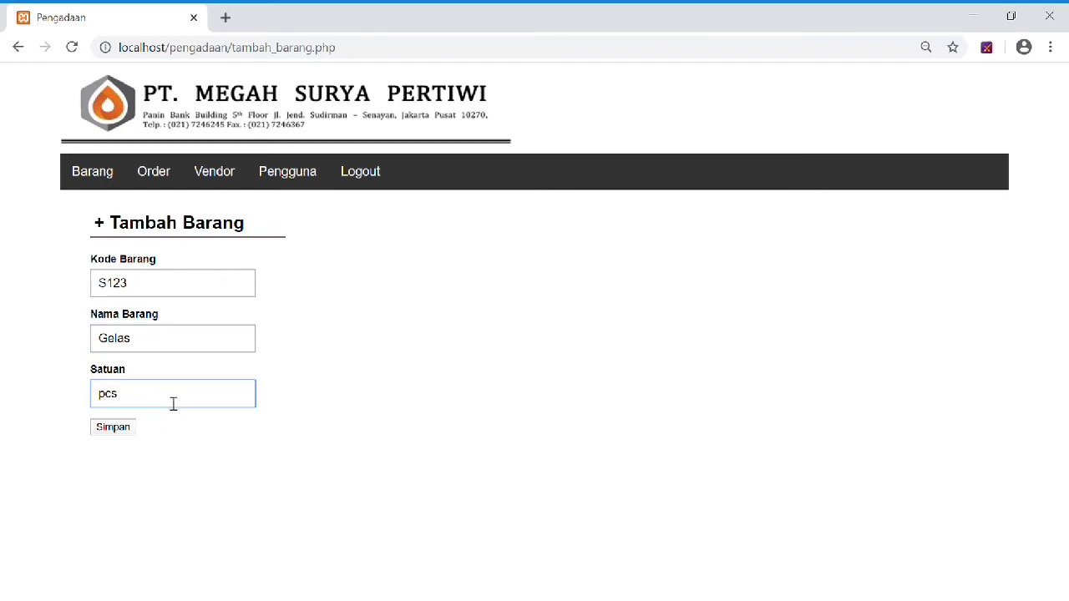
left_click(110, 430)
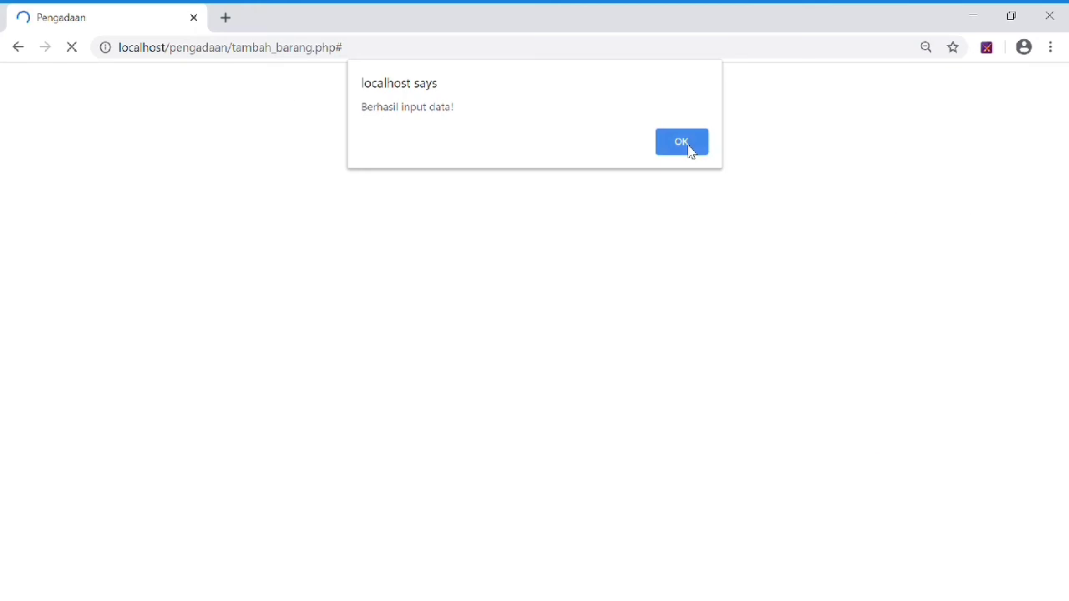
left_click(681, 142)
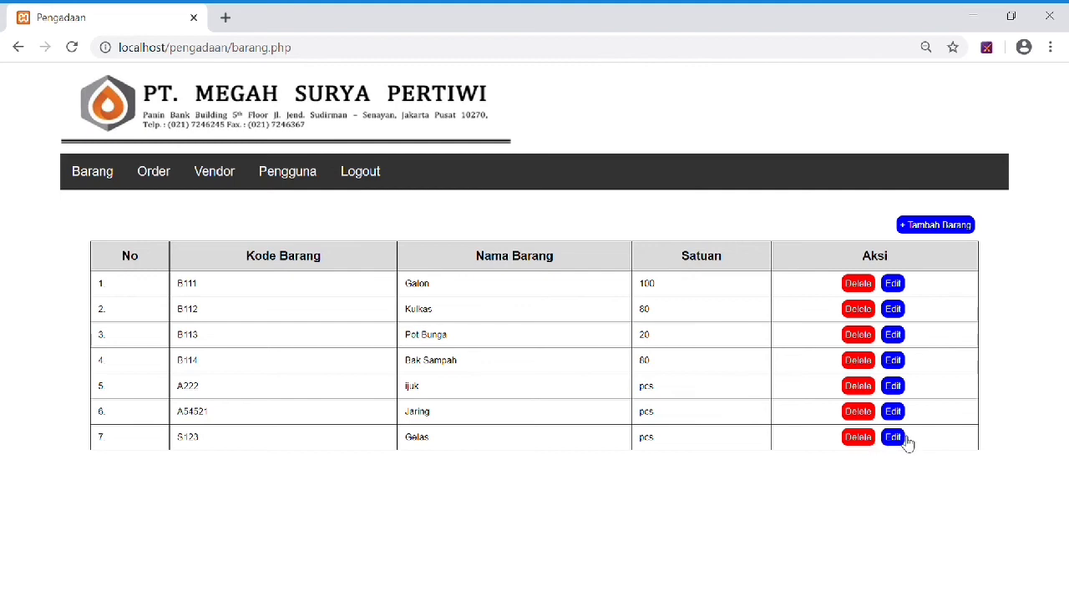
Delete item B111 Galon, then resave Bak Sampah (B114) with its unit value replaced.
left_click(863, 287)
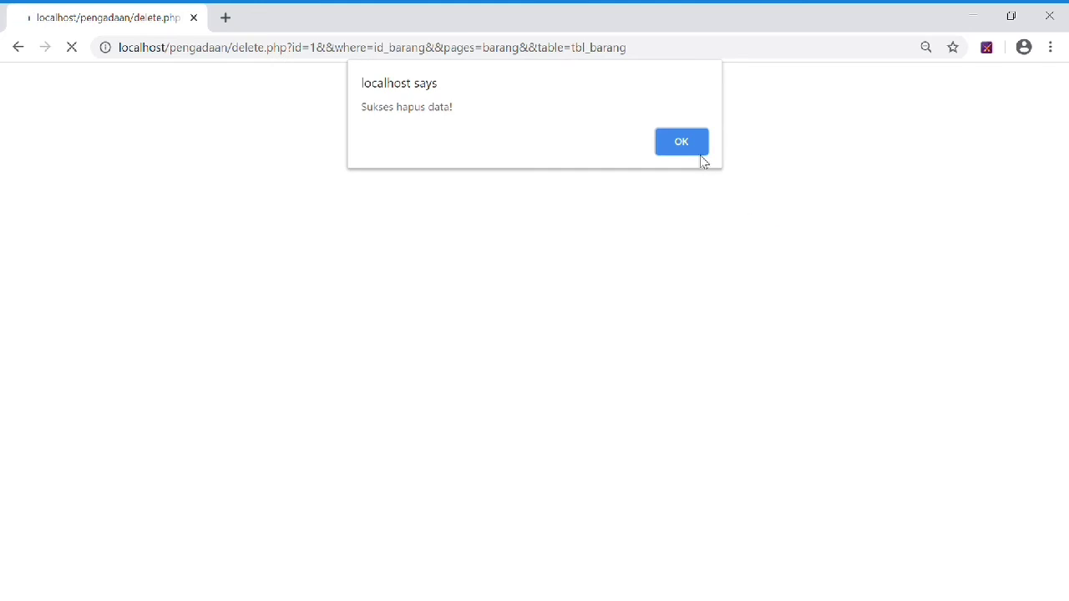
left_click(700, 157)
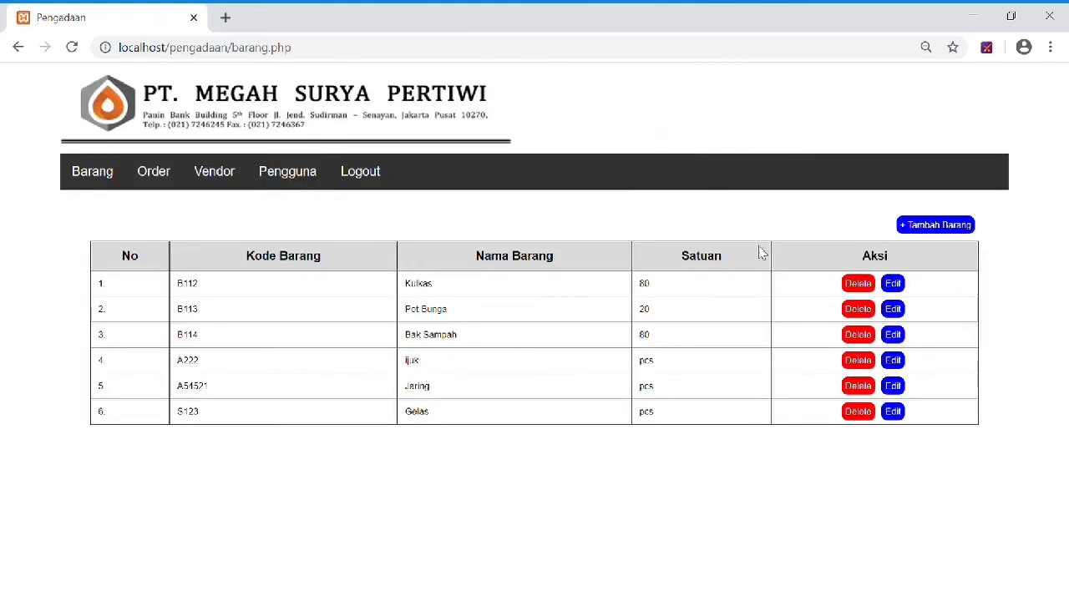
left_click(892, 336)
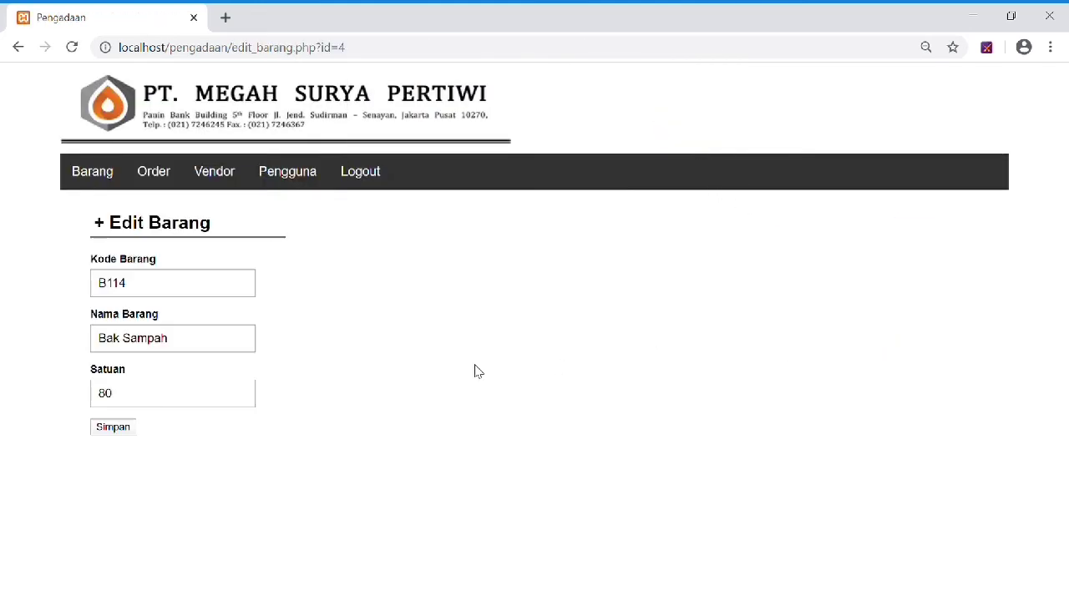
left_click_drag(158, 401, 21, 407)
type("pcs")
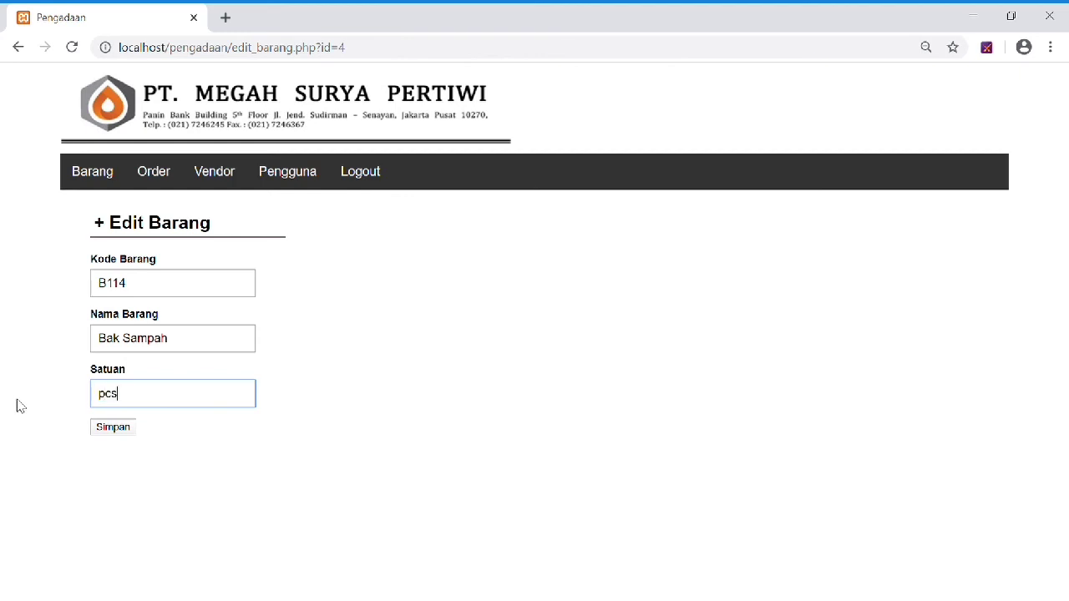
left_click(120, 430)
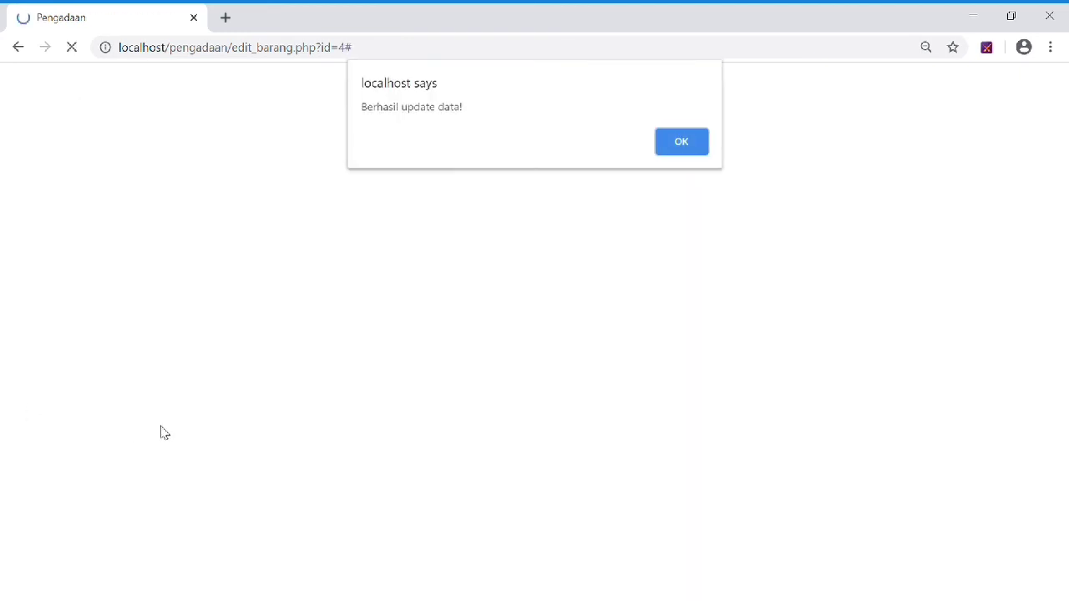
left_click(696, 146)
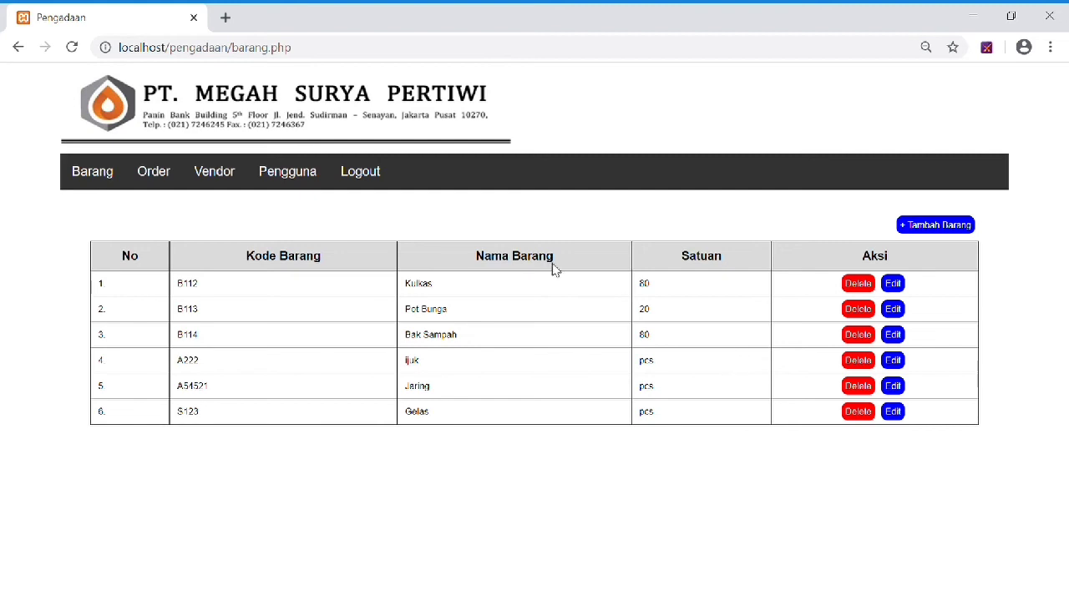
Create an order for 15 Gelas (S123) described as 'beli gelas'.
left_click(163, 177)
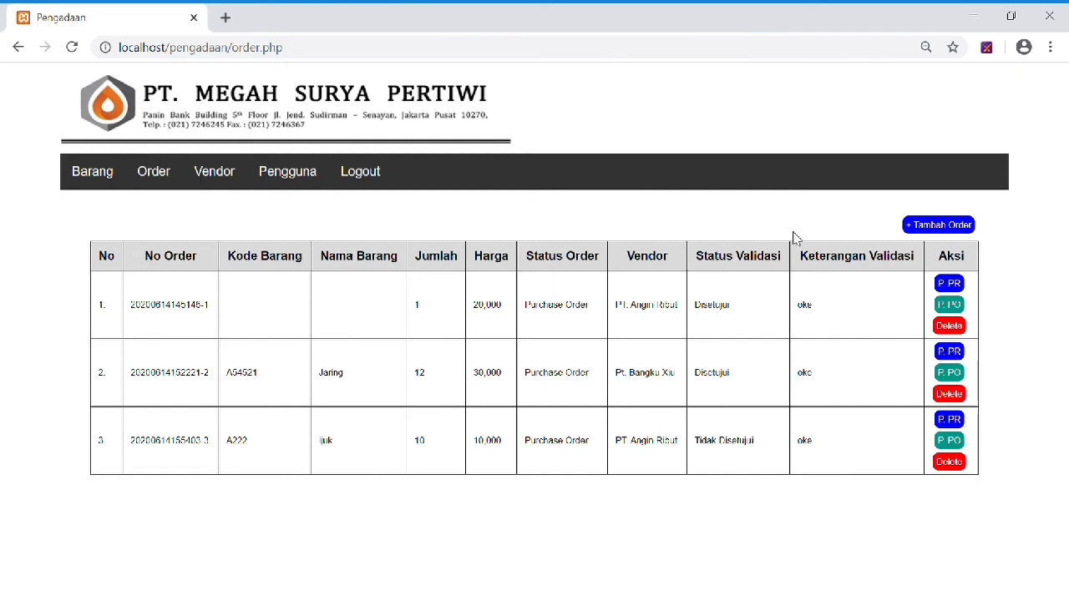
left_click(964, 232)
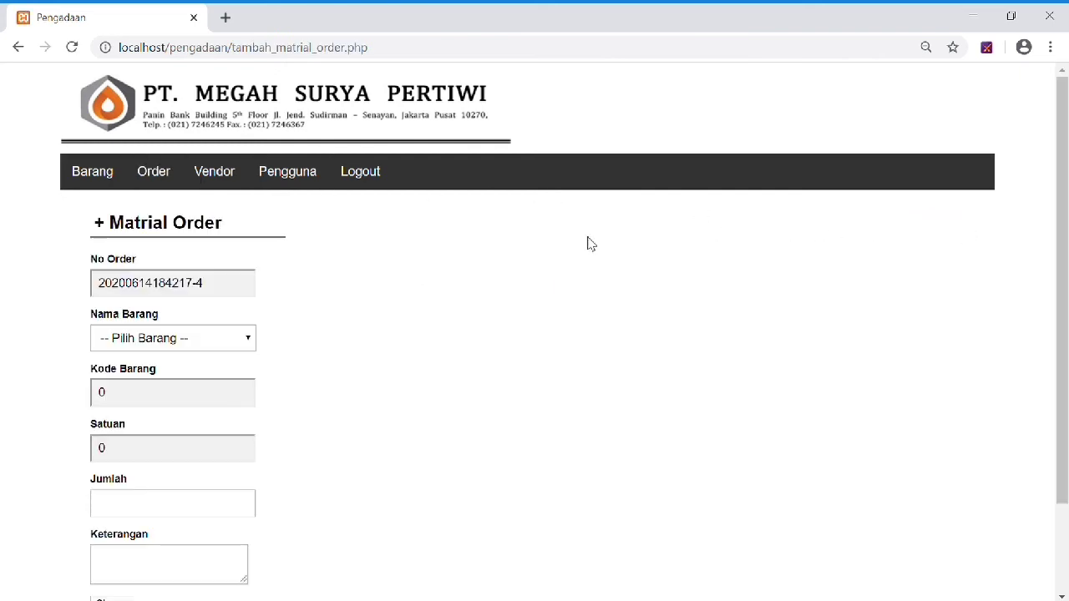
scroll(235, 292, "down", 2)
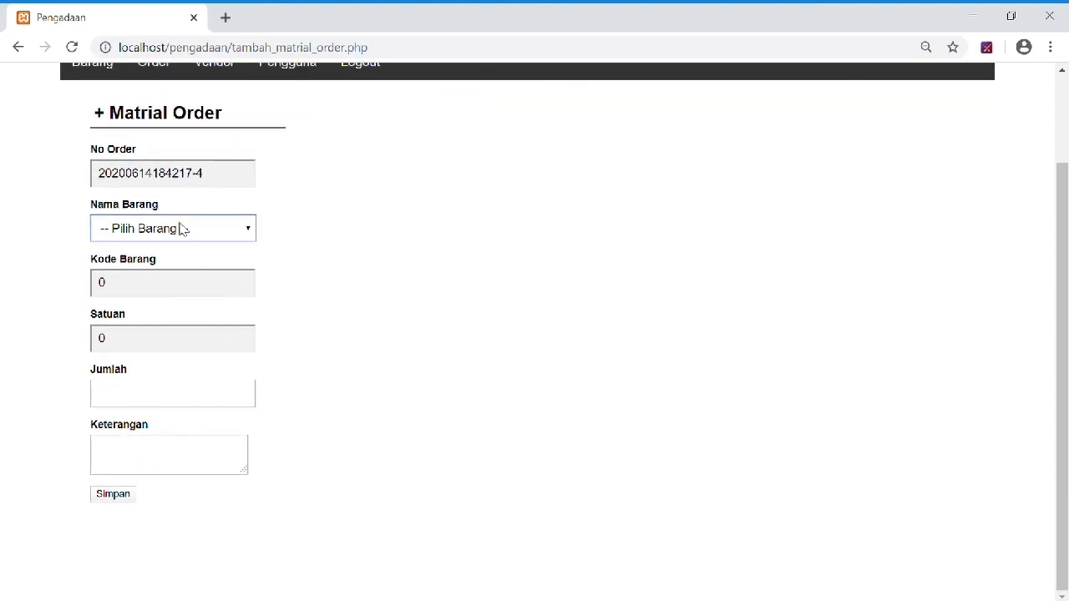
left_click(153, 407)
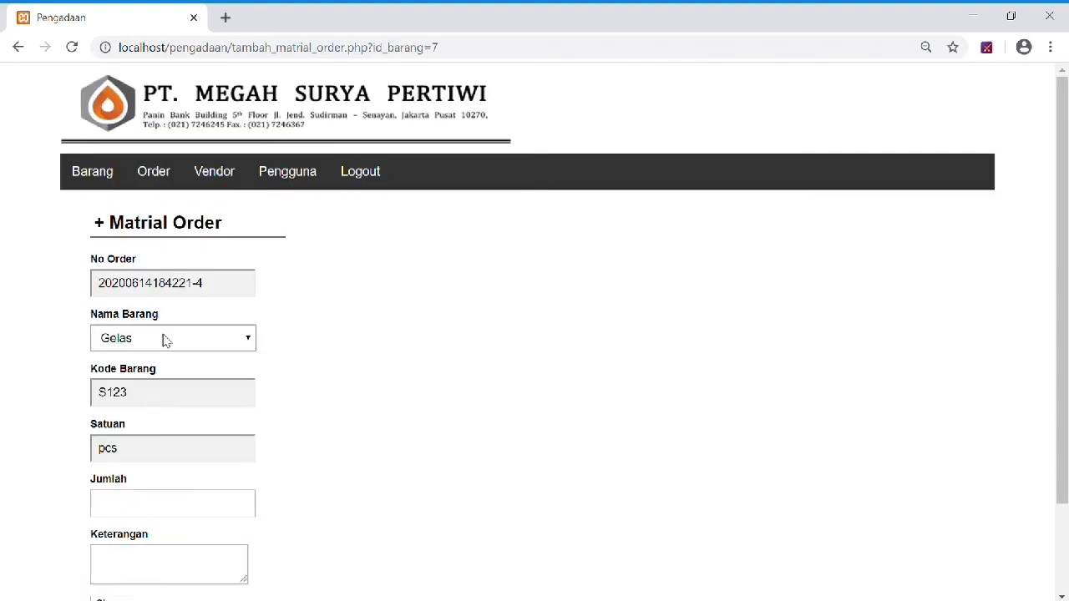
scroll(167, 325, "down", 1)
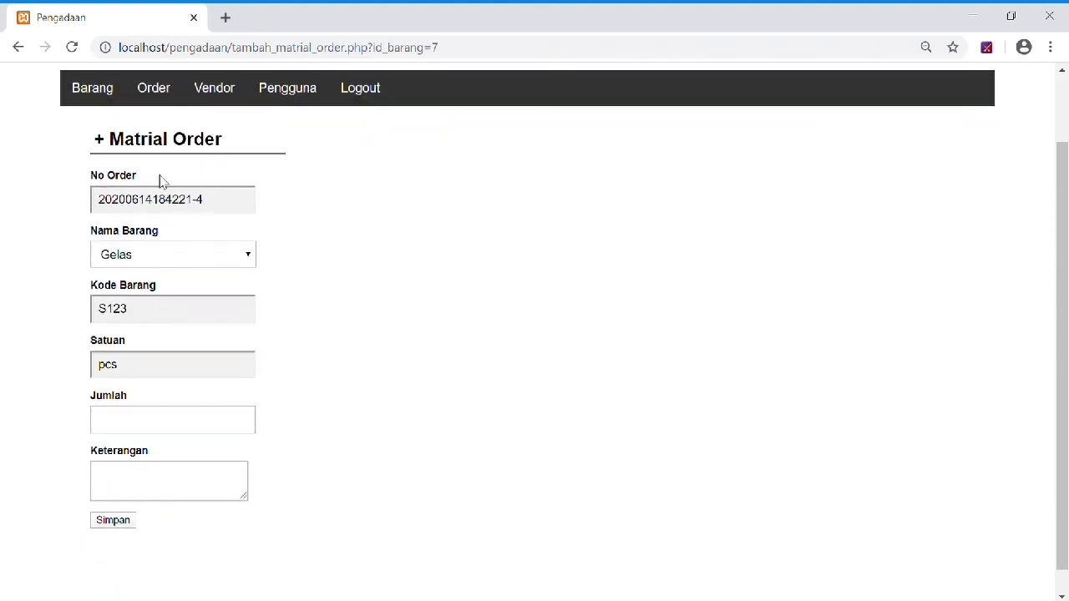
left_click(149, 425)
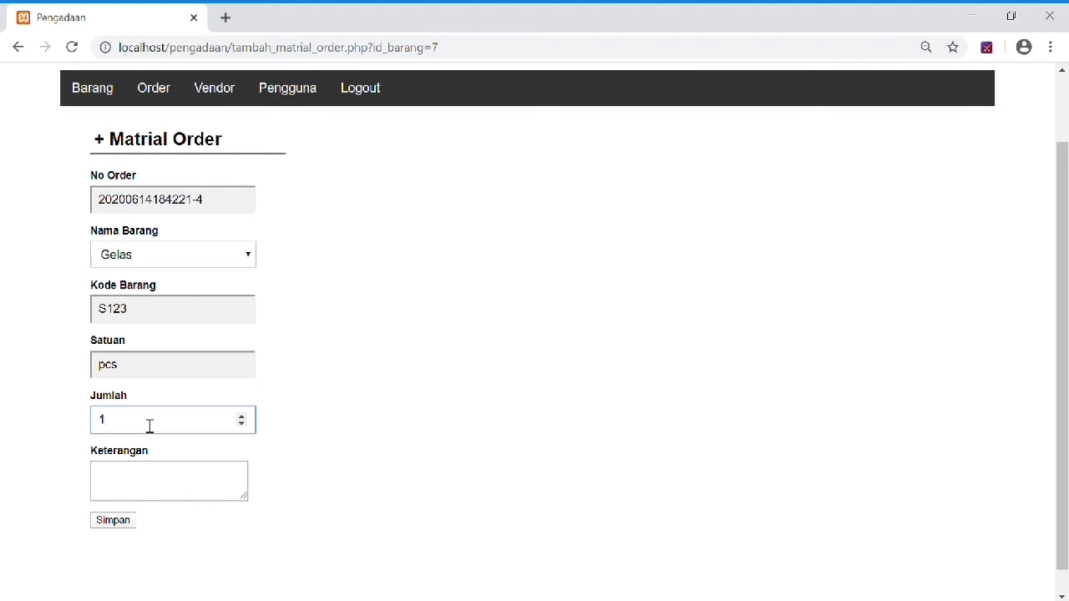
left_click(147, 496)
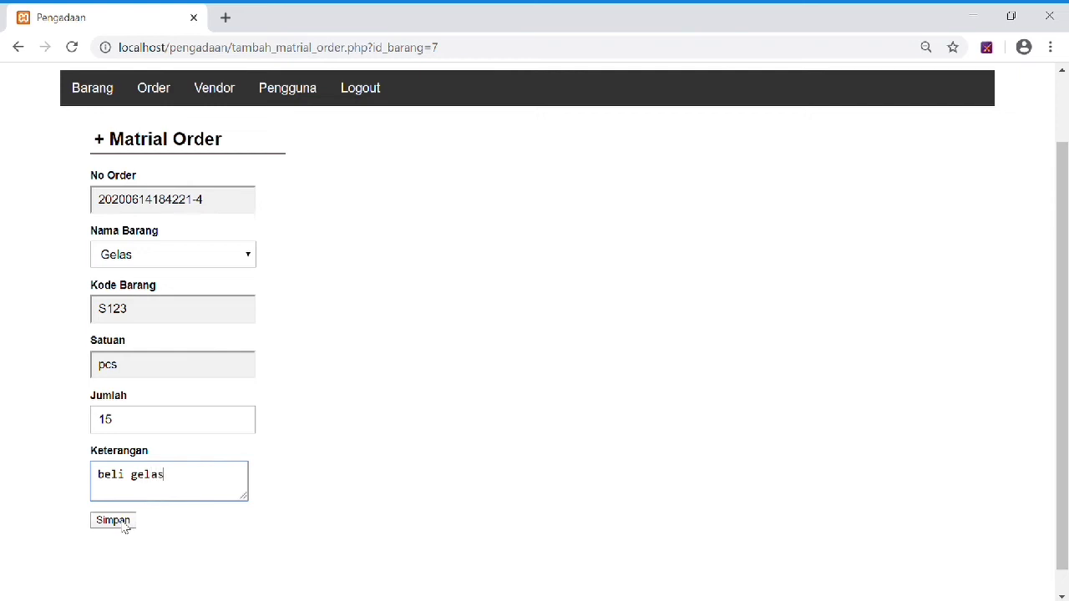
left_click(122, 524)
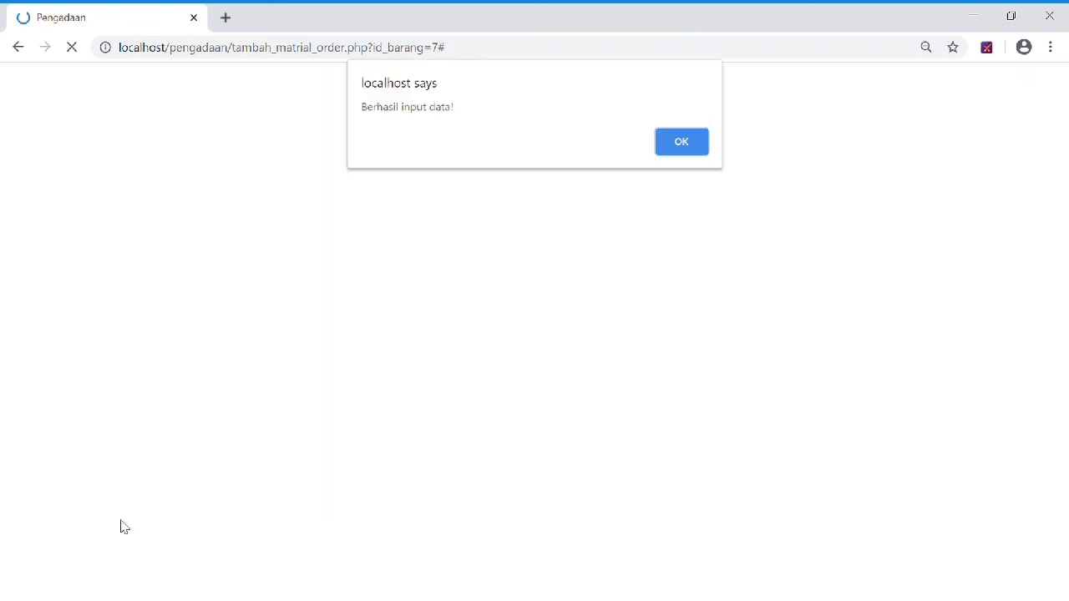
left_click(683, 142)
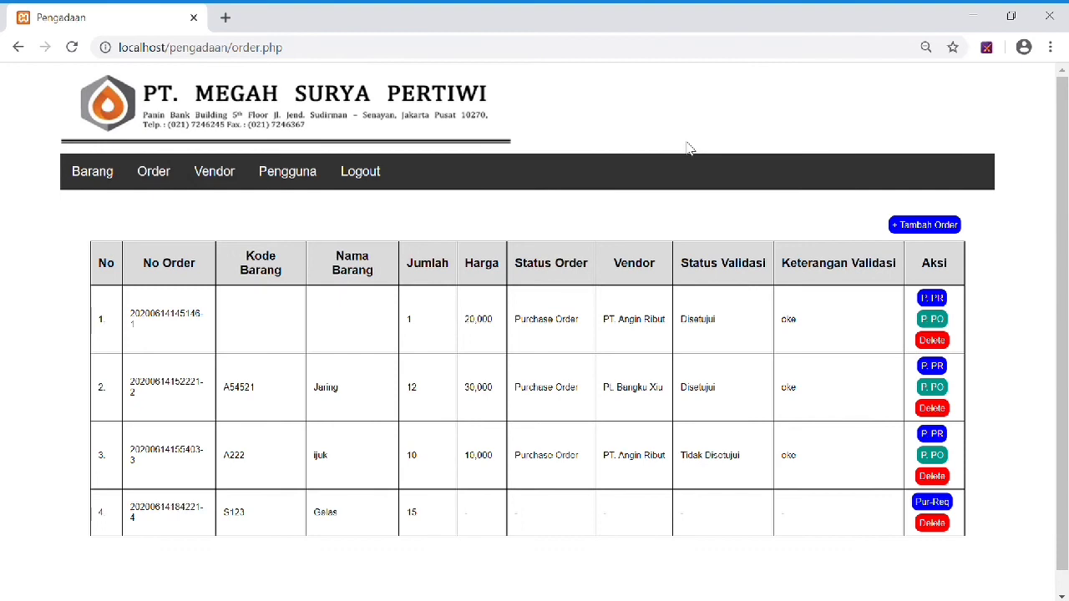
Turn the Gelas order into a purchase request with Harga Barang 50000.
scroll(711, 172, "down", 1)
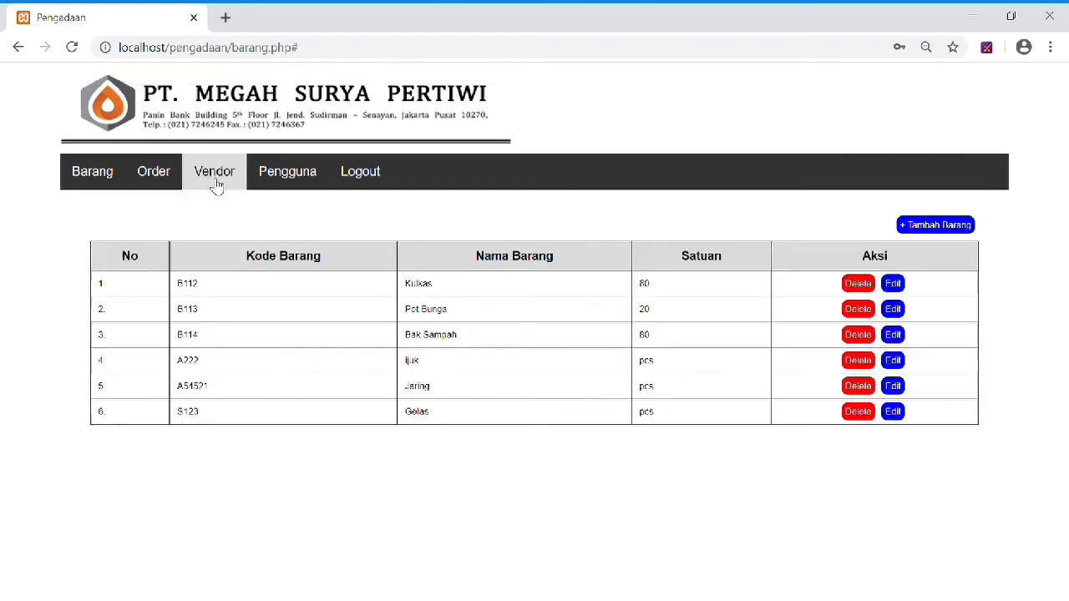
left_click(150, 175)
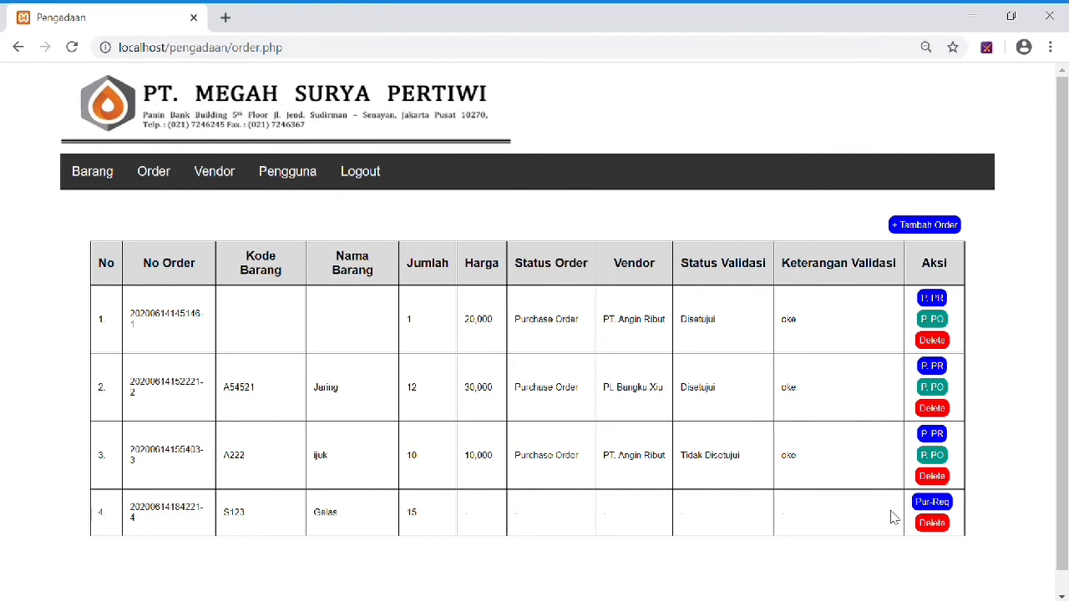
left_click(931, 502)
scroll(338, 275, "down", 1)
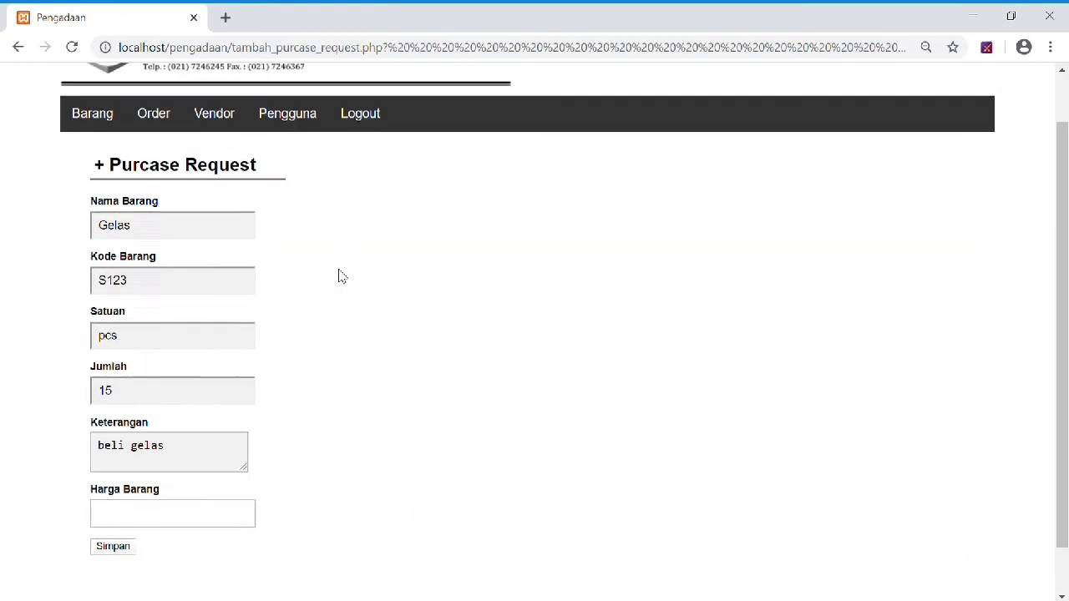
left_click(159, 498)
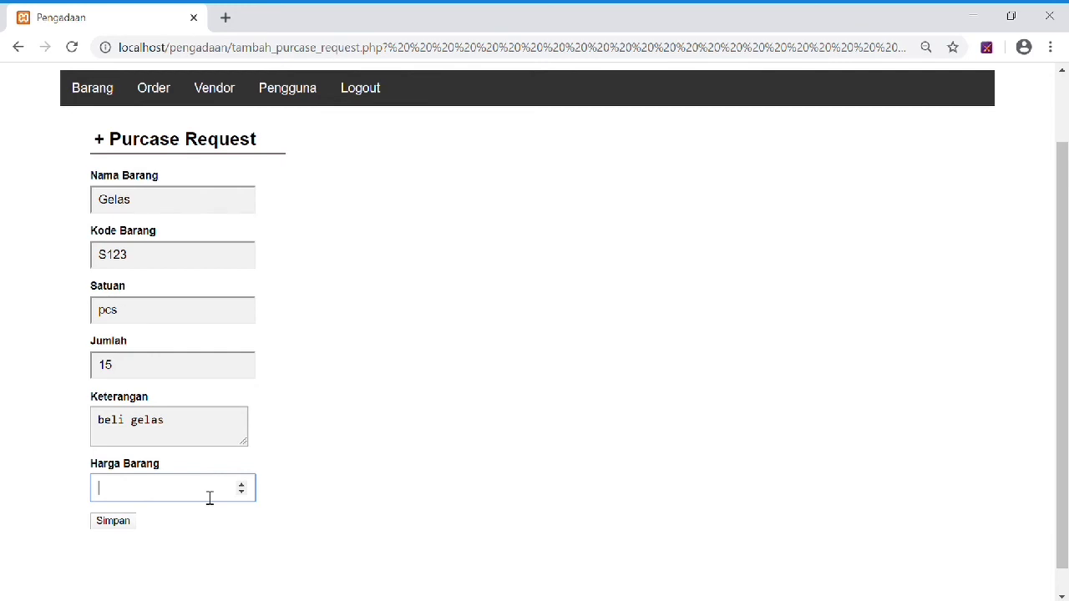
type("50000")
left_click(114, 522)
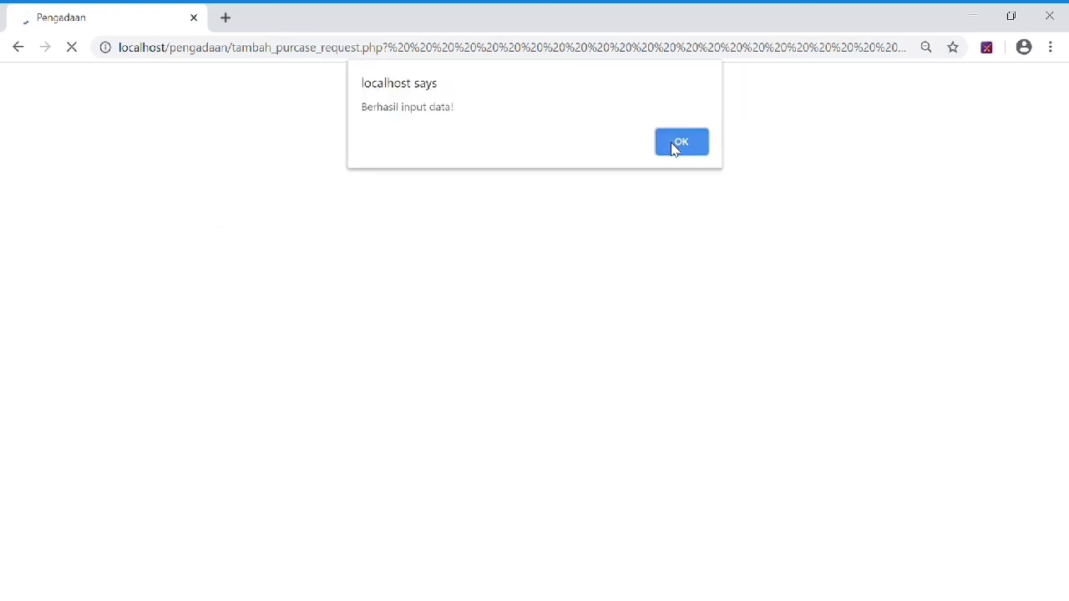
left_click(680, 143)
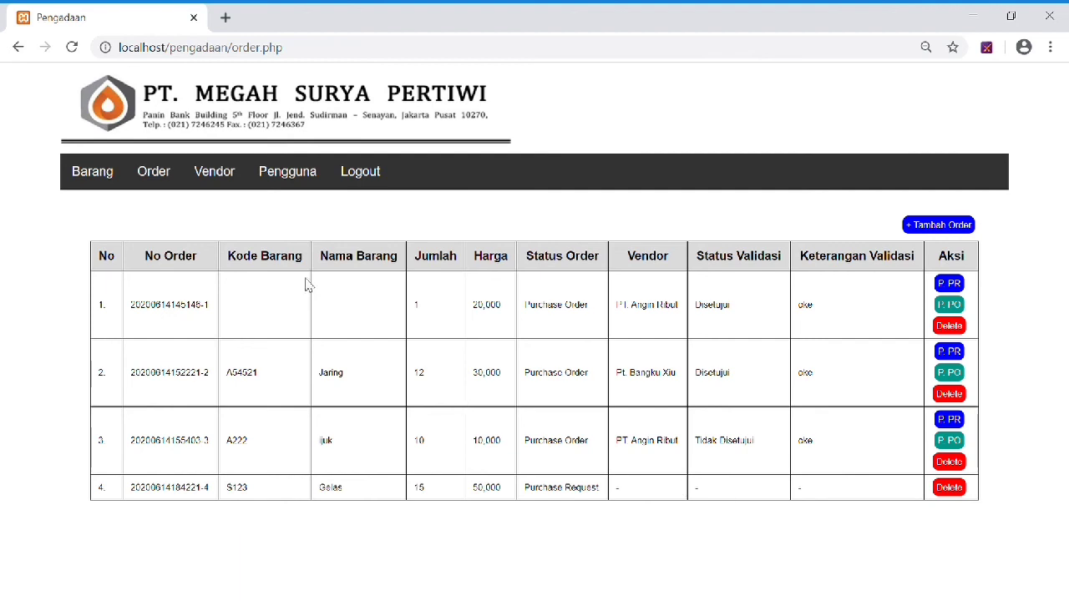
Log out and sign back in with the manager's saved account.
left_click(359, 183)
left_click(500, 175)
left_click(469, 235)
left_click(473, 215)
type("•••")
left_click(466, 252)
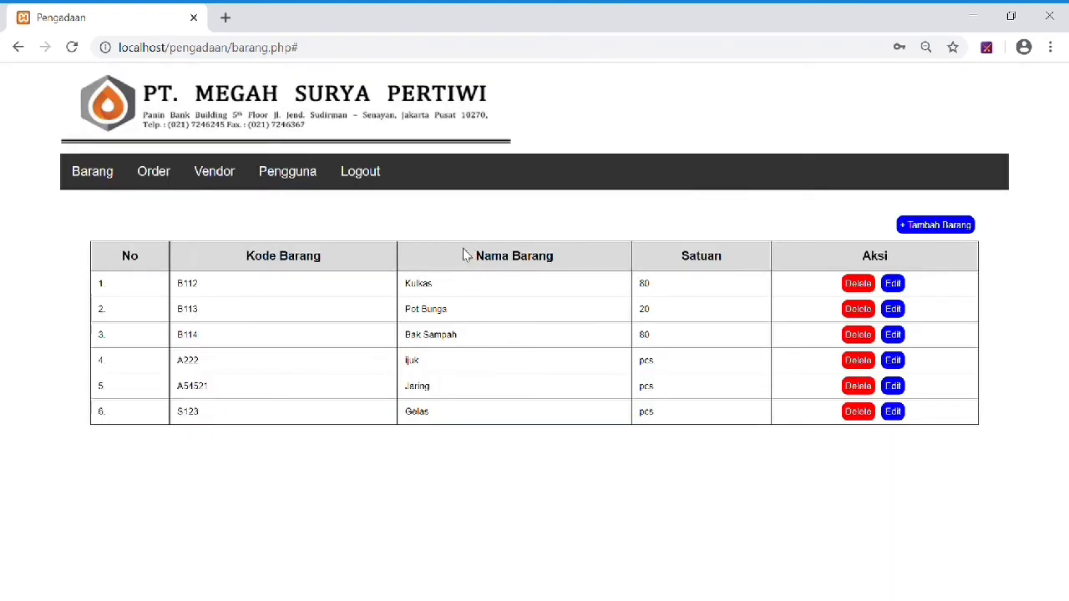
Validate the Gelas purchase request as Disetujui with the note 'oke'.
left_click(159, 175)
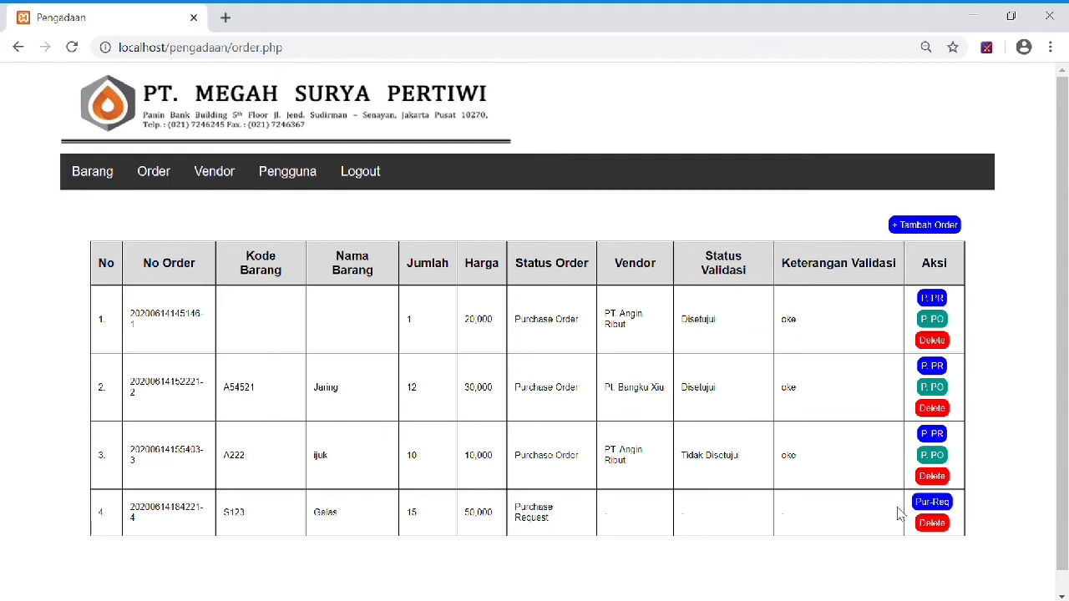
left_click(929, 502)
scroll(492, 344, "down", 1)
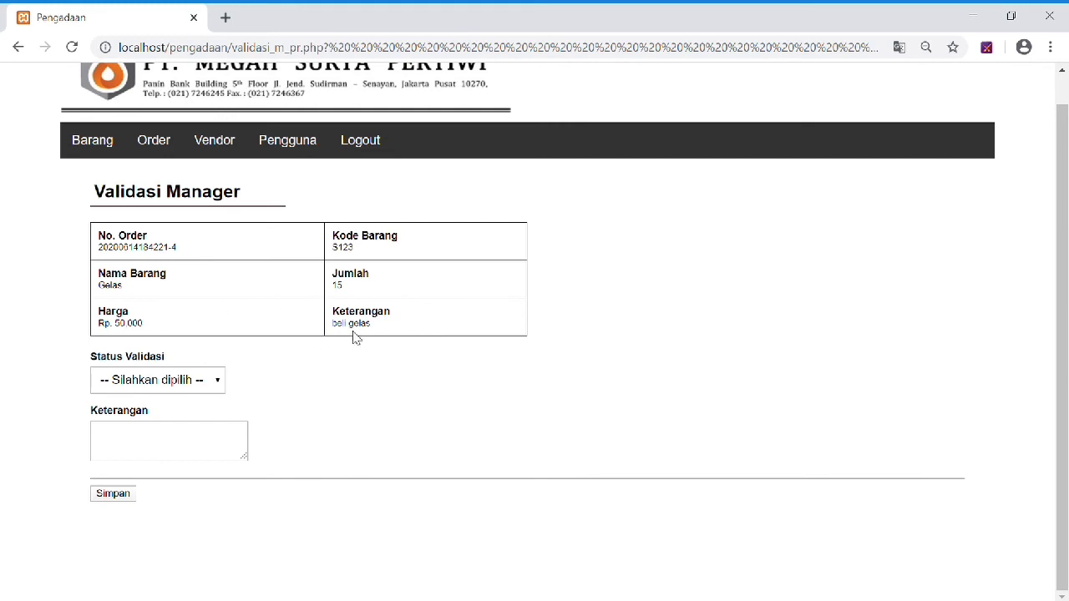
left_click(178, 382)
left_click(148, 435)
left_click(148, 435)
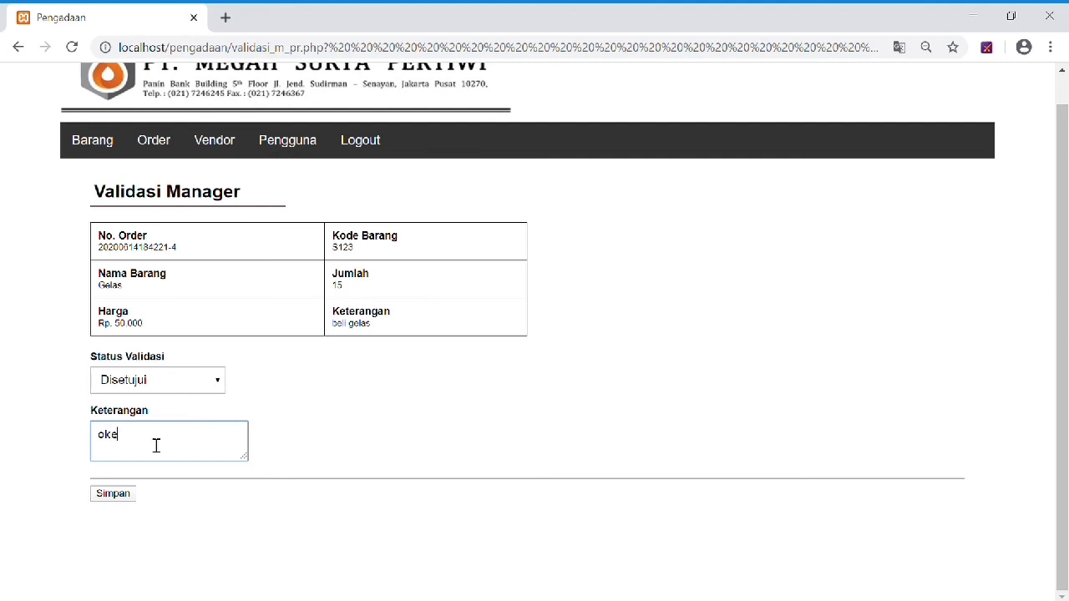
left_click(119, 496)
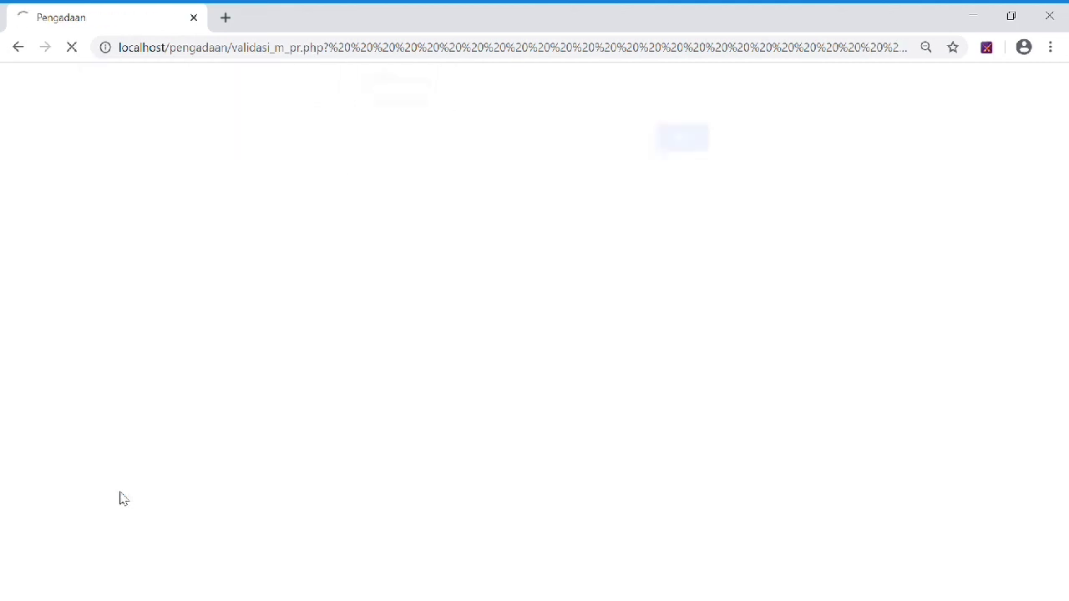
left_click(682, 140)
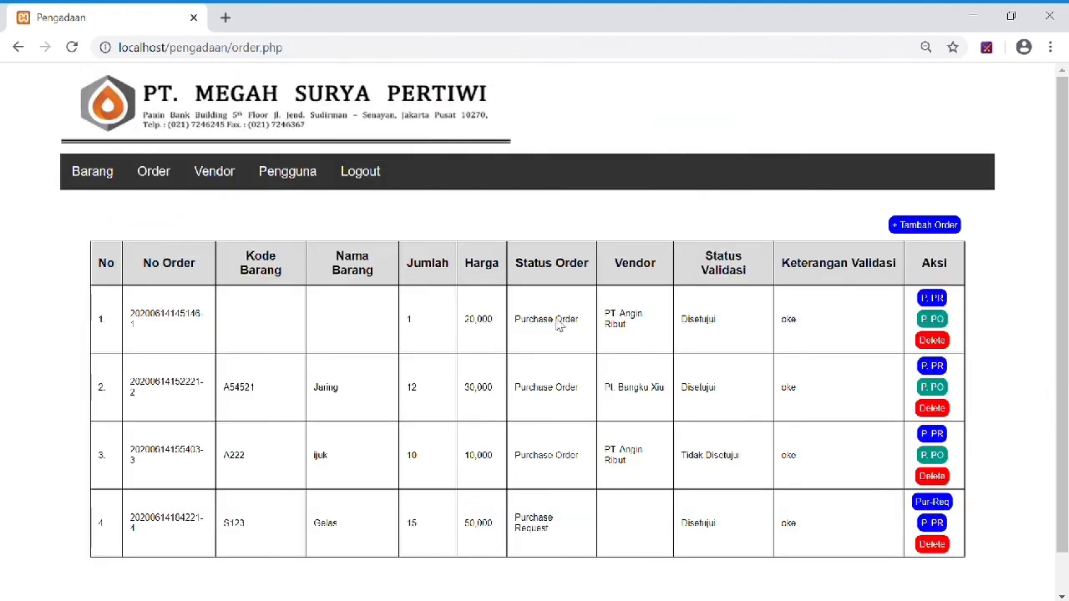
scroll(559, 375, "down", 1)
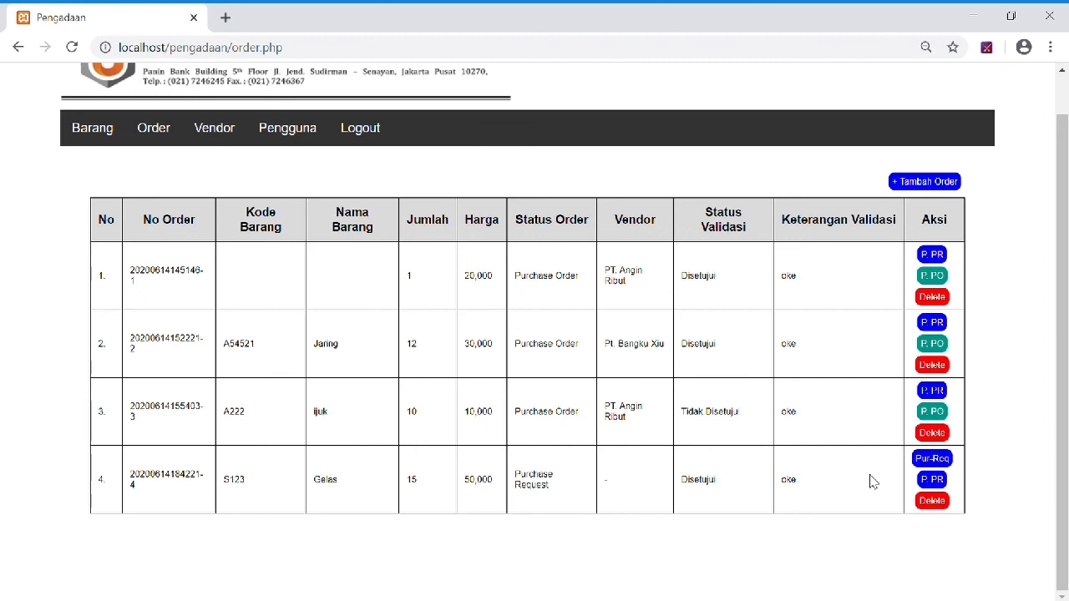
Log out and sign back in with a saved account.
left_click(363, 132)
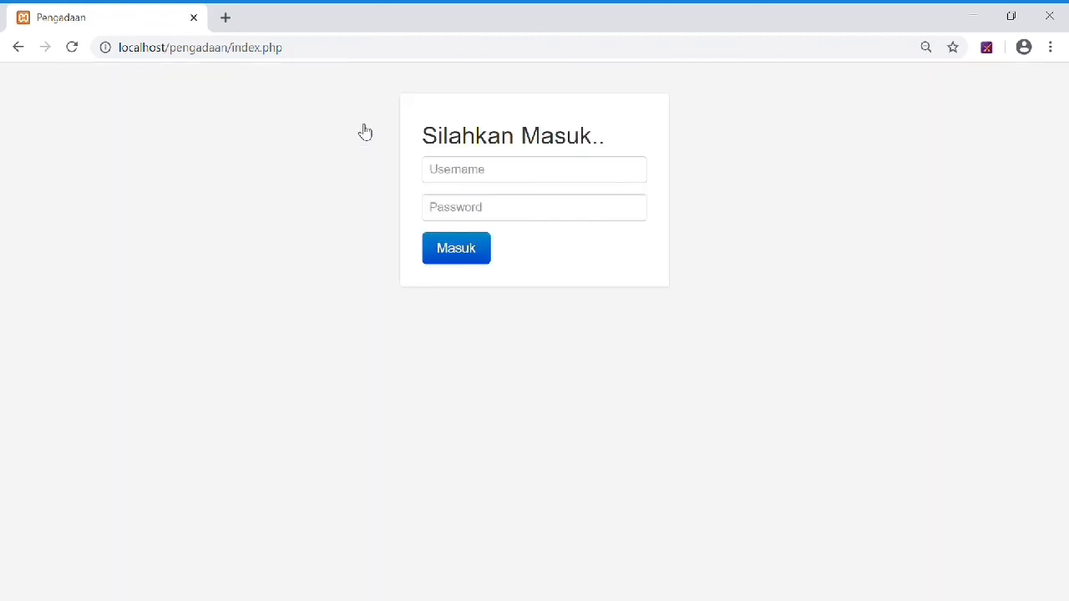
left_click(485, 171)
left_click(491, 225)
key("Tab")
type("123")
left_click(470, 248)
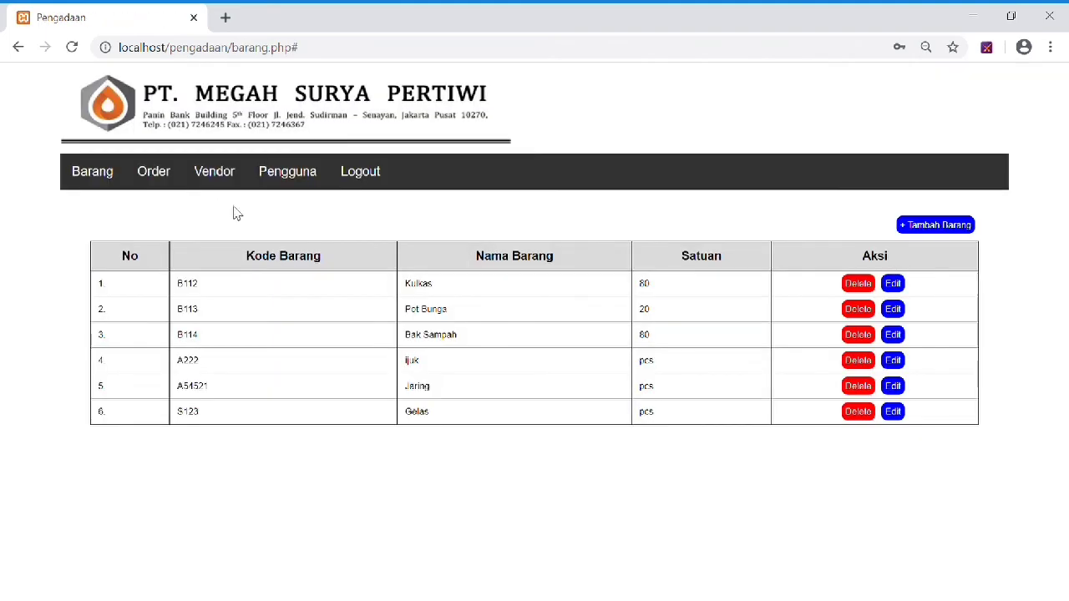
Create the Gelas purchase order with vendor Pt. Bangku Xiu.
left_click(159, 178)
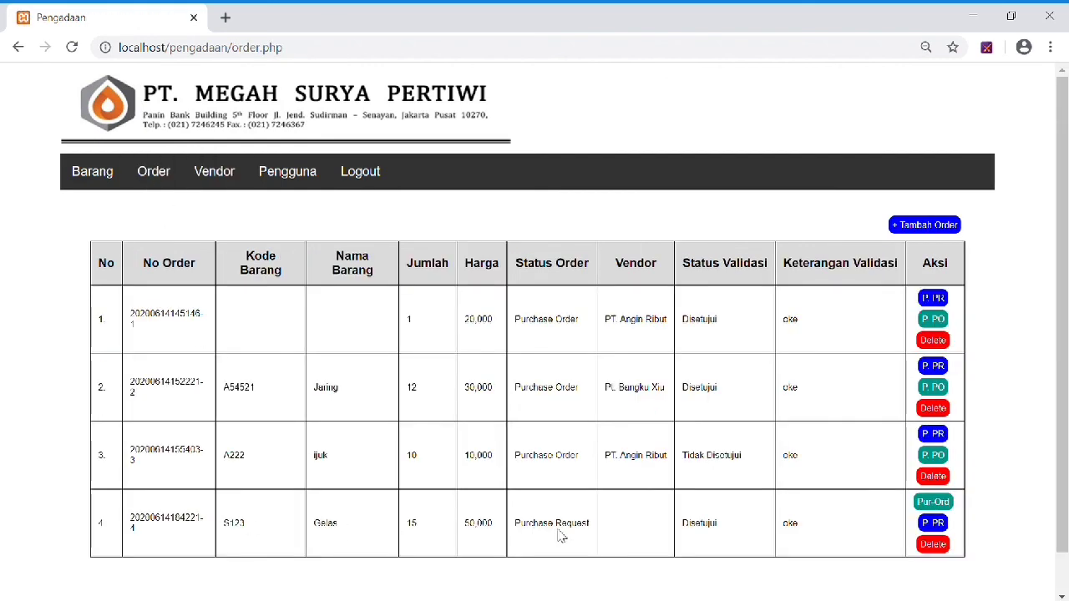
left_click(933, 502)
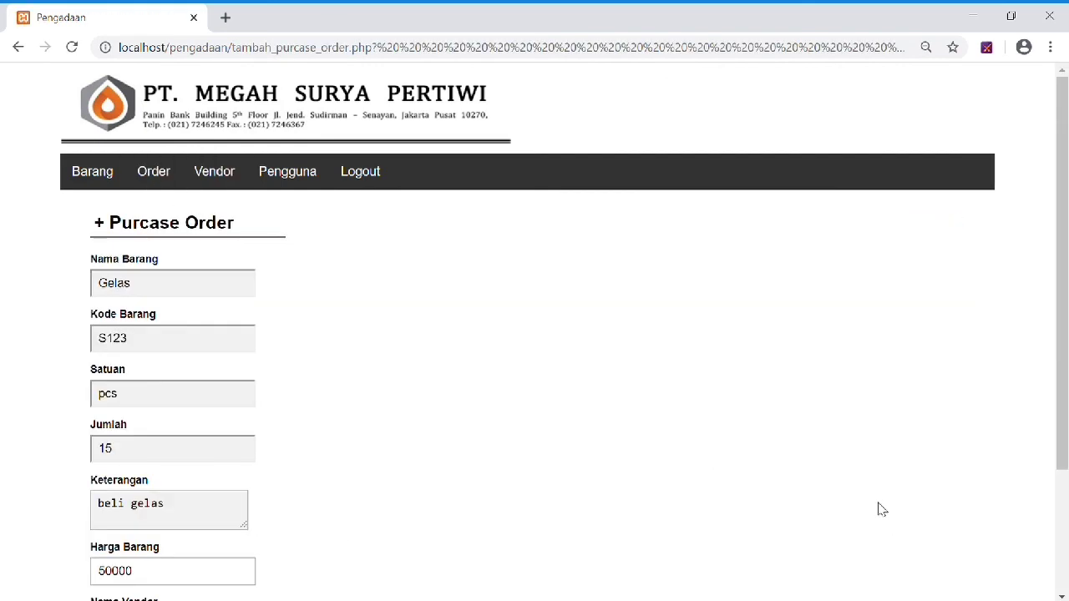
scroll(329, 326, "down", 1)
scroll(325, 324, "down", 1)
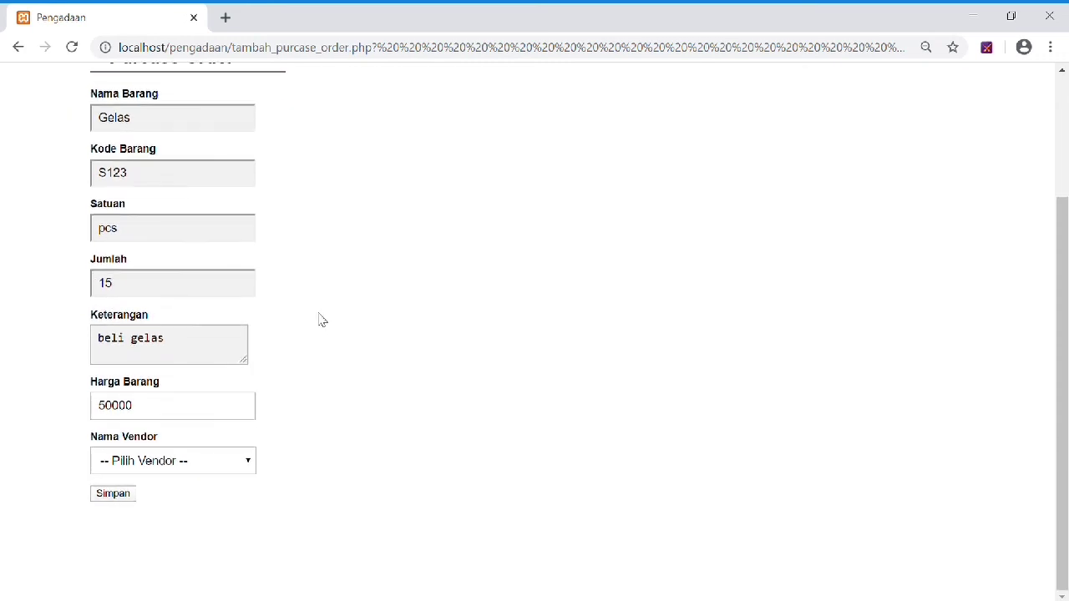
left_click(161, 464)
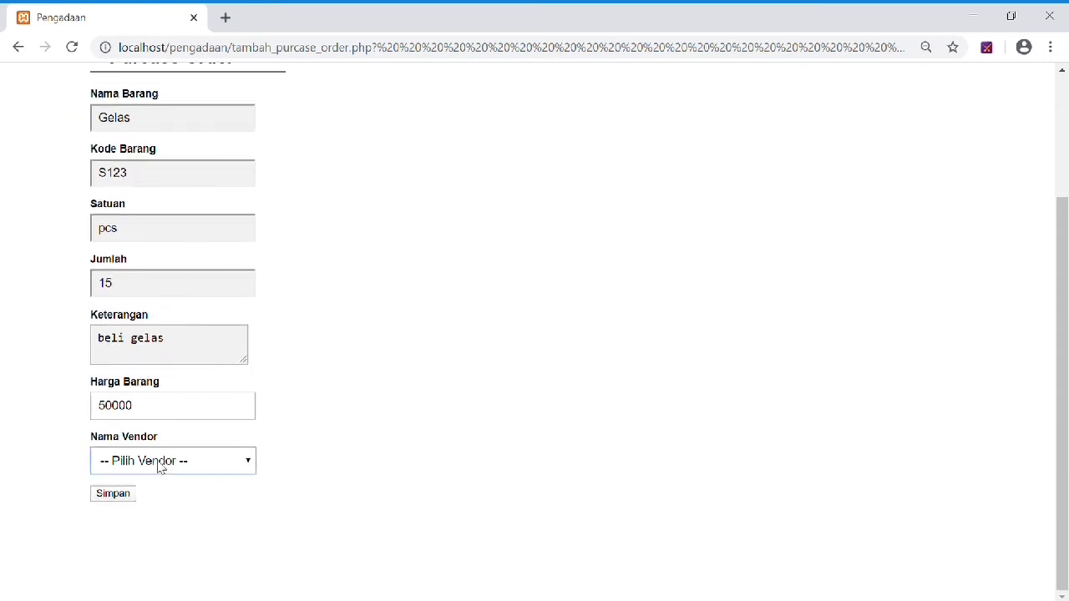
left_click(167, 546)
scroll(187, 464, "up", 2)
scroll(188, 464, "down", 2)
left_click(112, 498)
left_click(692, 147)
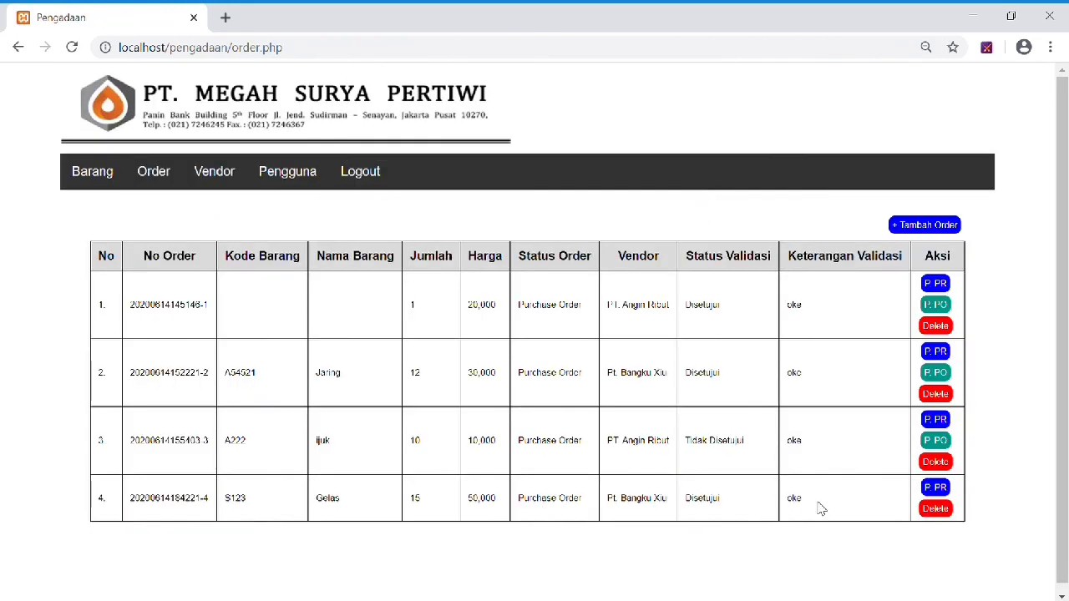
Switch back to the manager account by logging out and in again.
left_click(361, 177)
left_click(471, 171)
left_click(485, 231)
left_click(486, 219)
type("•••")
left_click(476, 255)
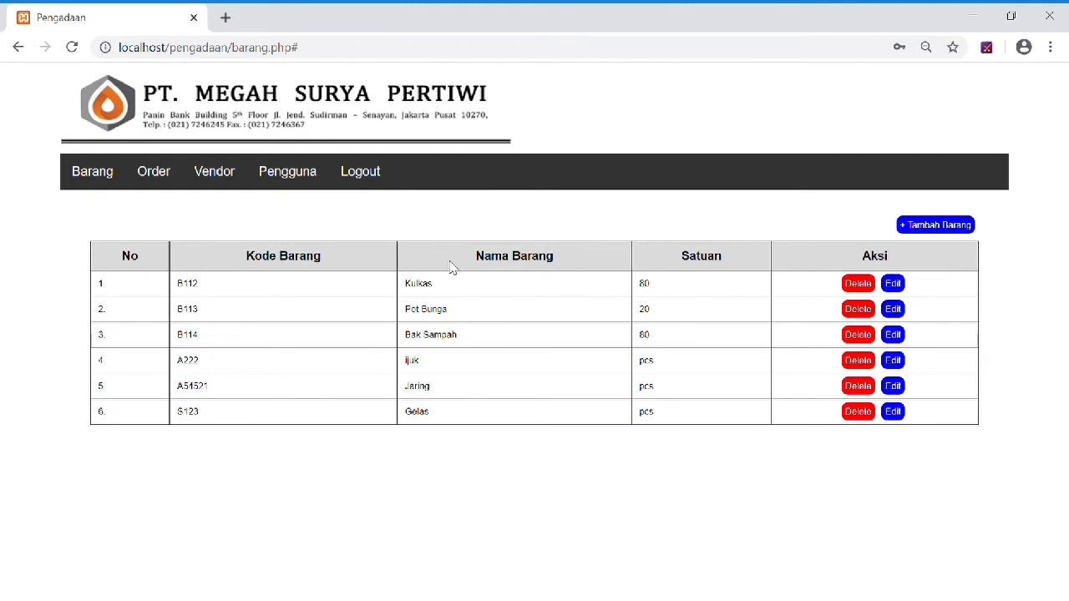
Approve the Gelas purchase order as Disetujui with the note 'oke'.
left_click(177, 184)
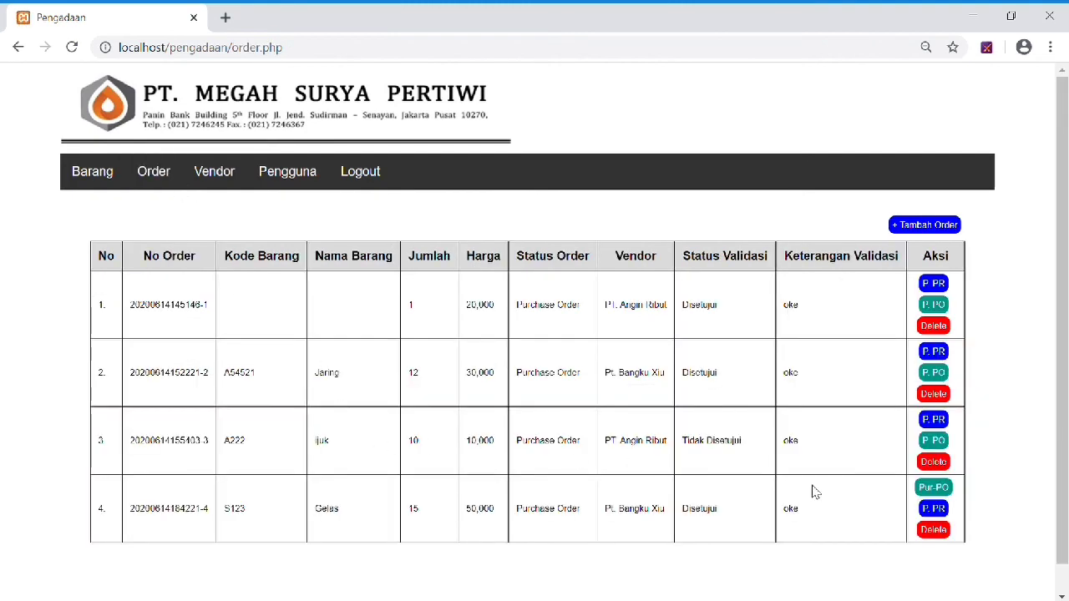
left_click(934, 487)
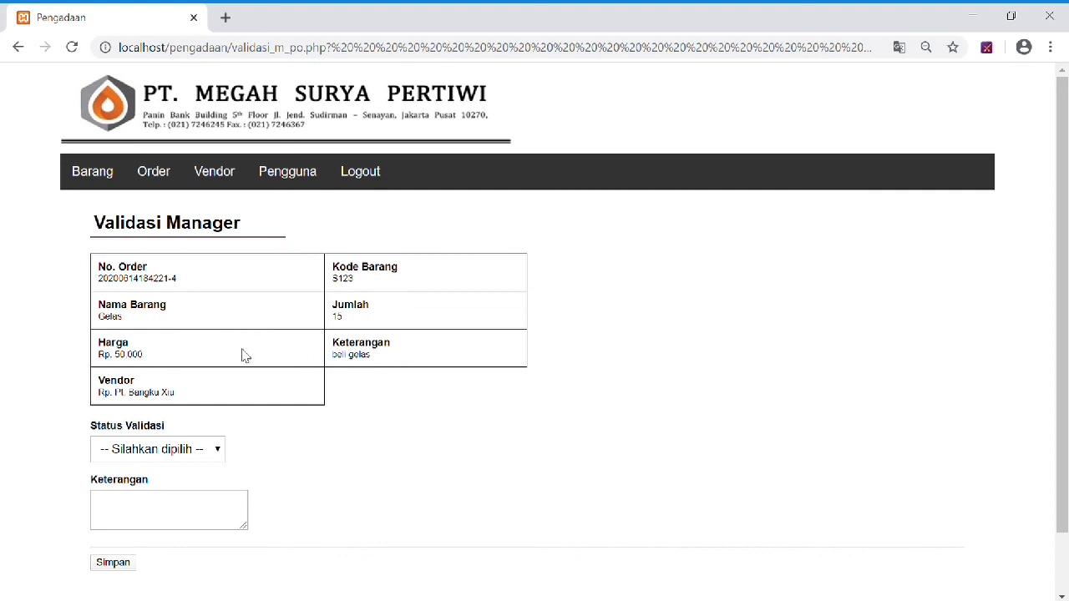
left_click(172, 455)
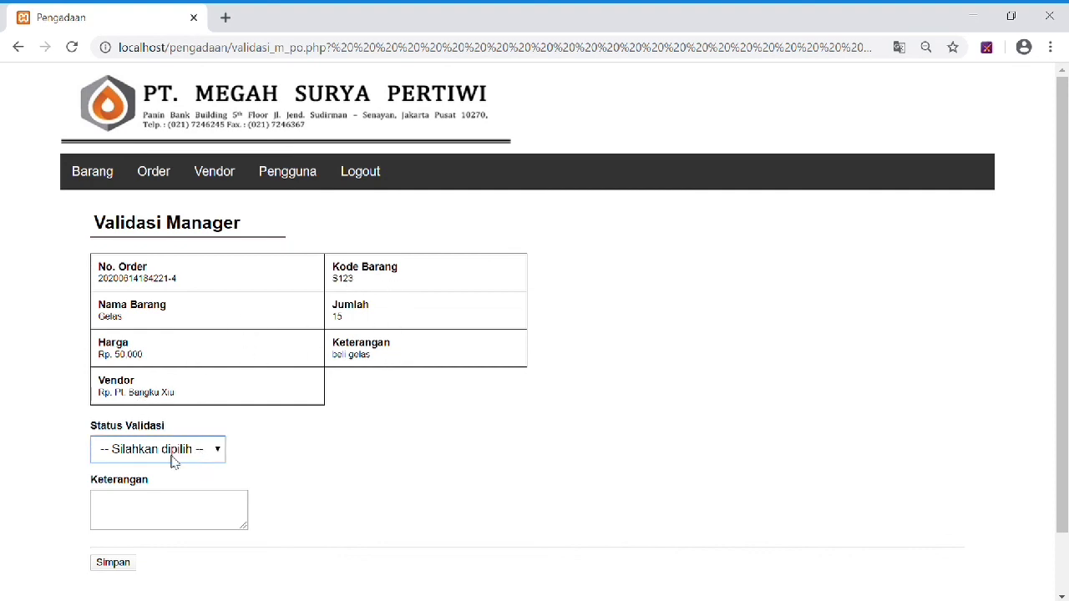
key("Down")
left_click(175, 517)
type("oke")
left_click(121, 562)
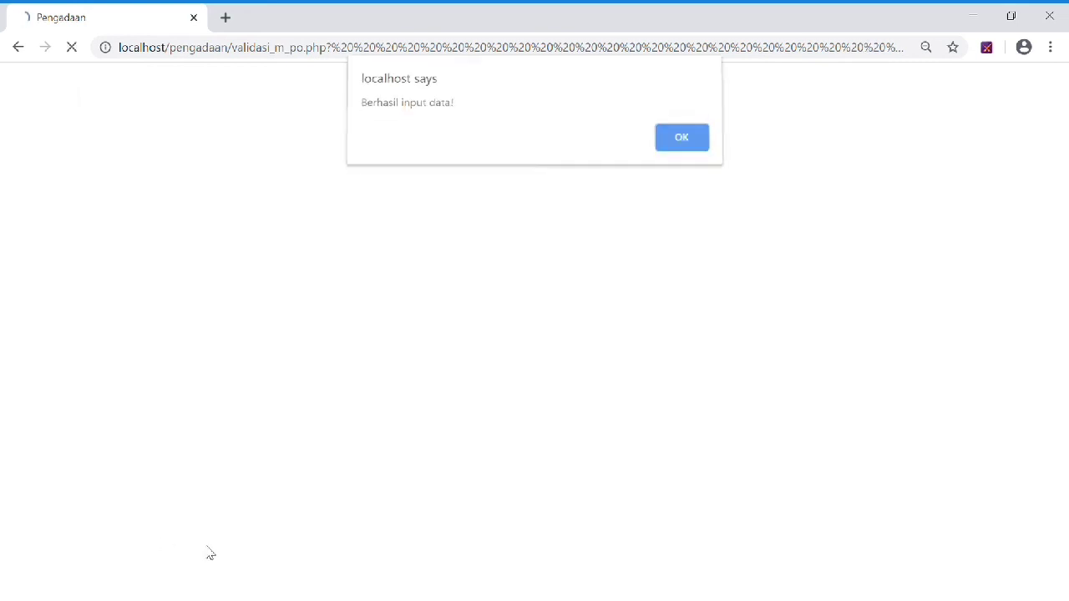
left_click(675, 143)
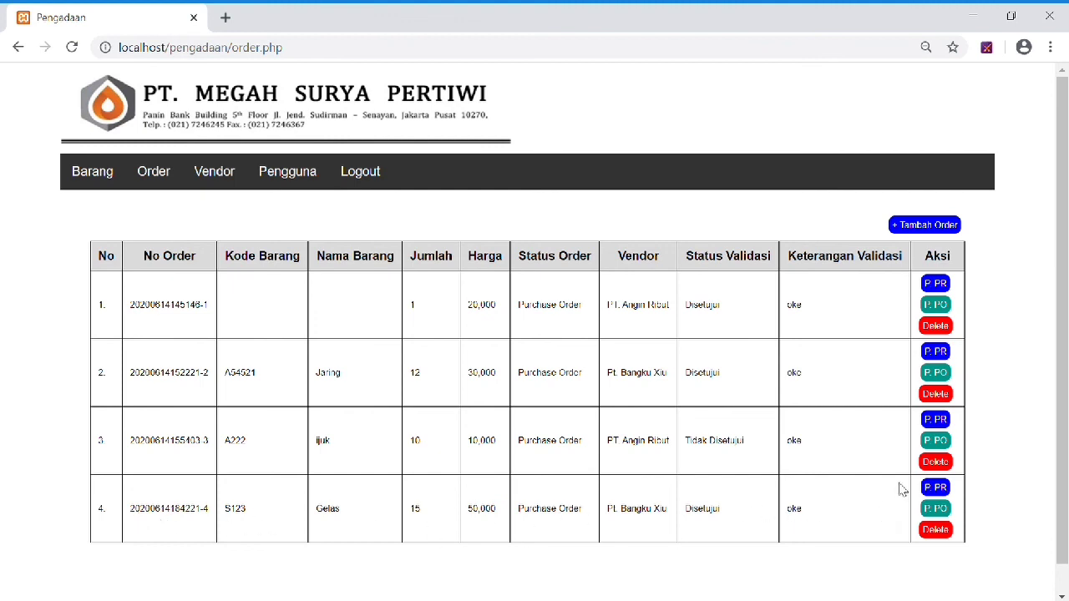
Print the Gelas purchase order from P.PO, then close its print tab.
left_click(938, 515)
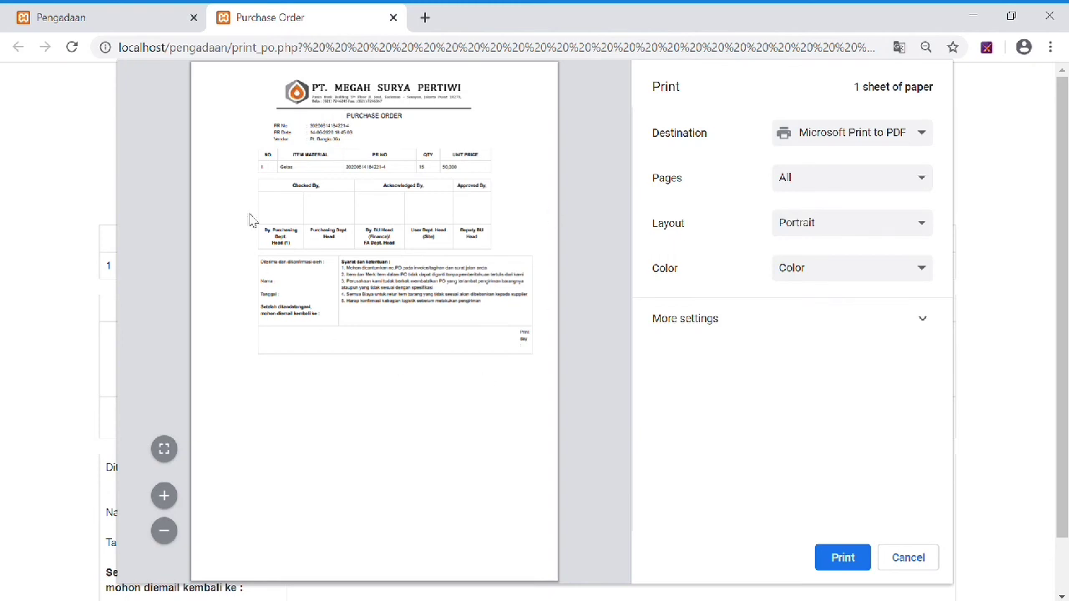
left_click(839, 557)
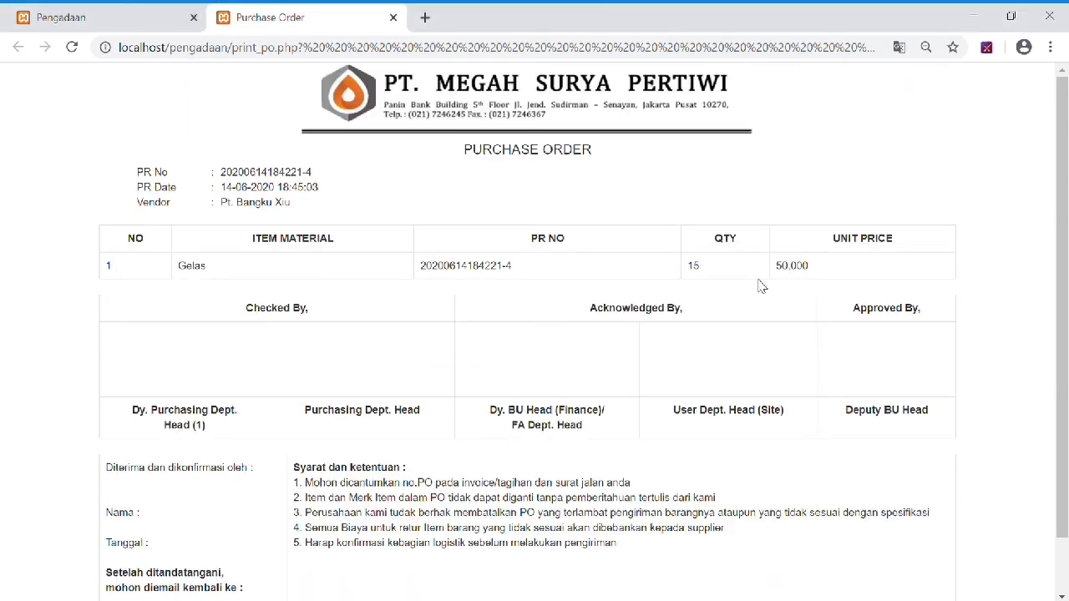
left_click(394, 18)
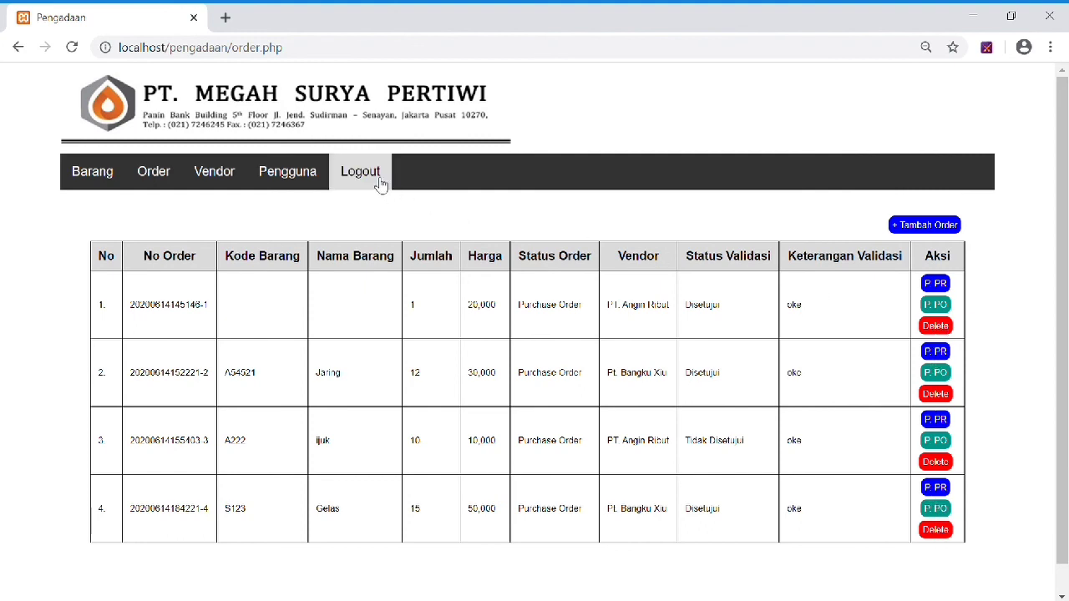
Add vendor 'PT. Berita Angkasa' and confirm the success alert.
left_click(233, 180)
left_click(930, 227)
left_click(177, 295)
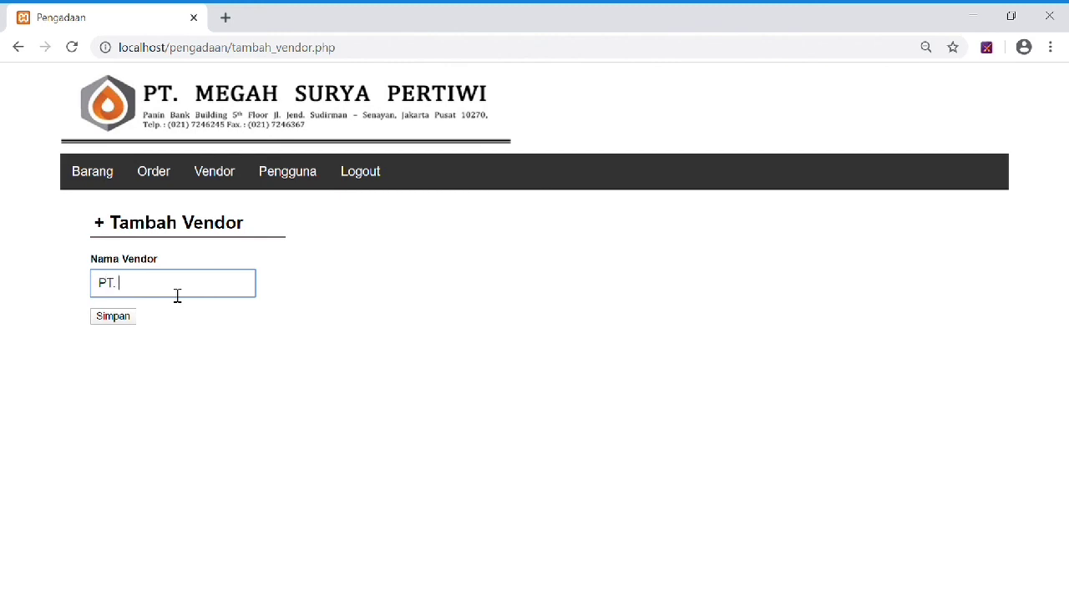
type("PT. Berita Angkasa")
left_click(128, 322)
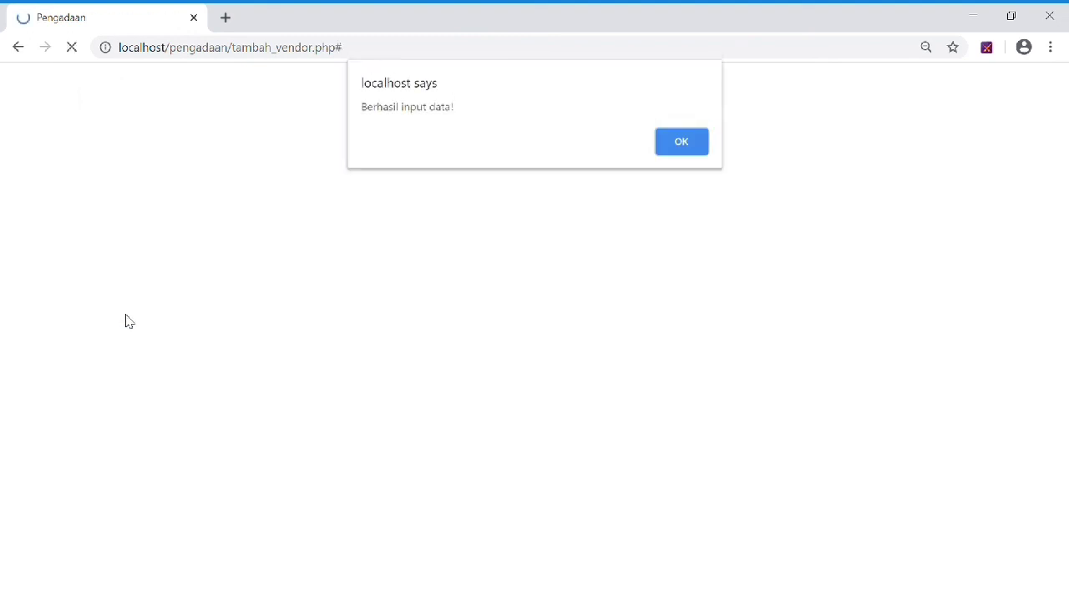
left_click(673, 142)
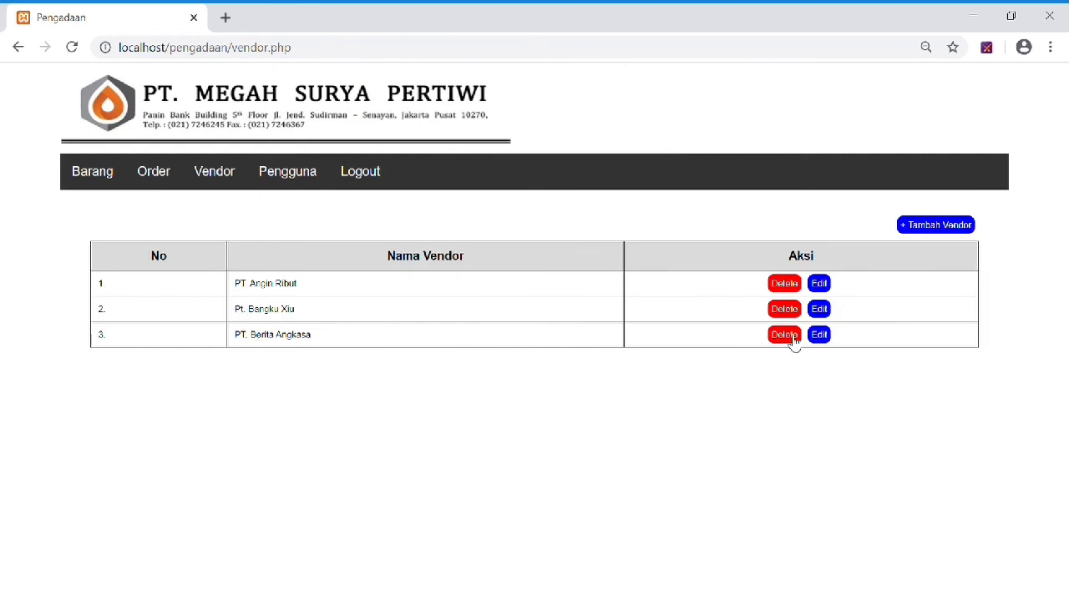
Start a new user with a partial e-mail as name, then abandon it and return to the Pengguna list.
left_click(294, 175)
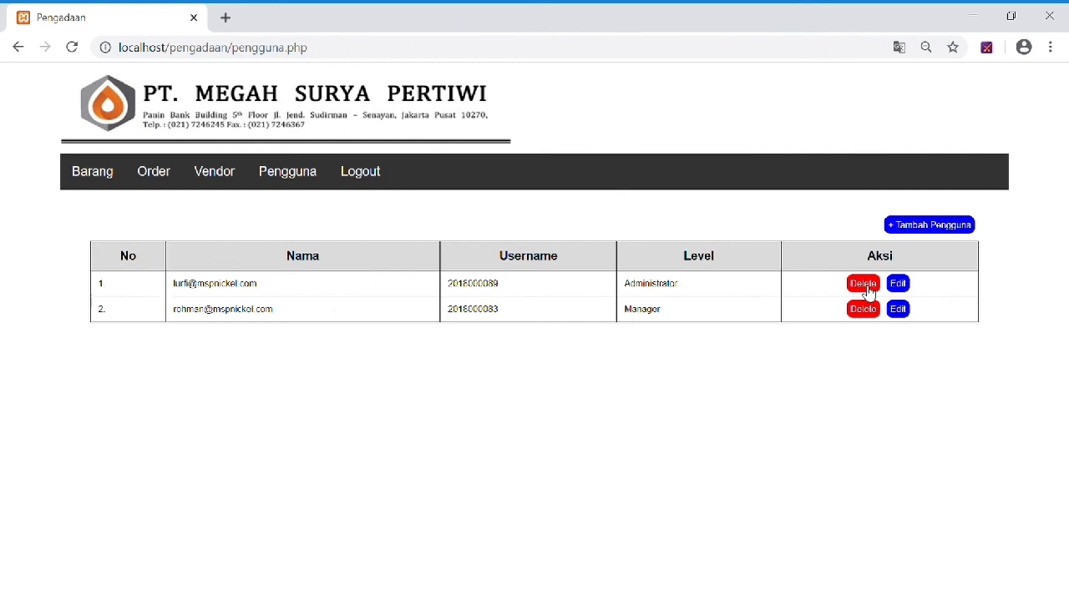
left_click(937, 226)
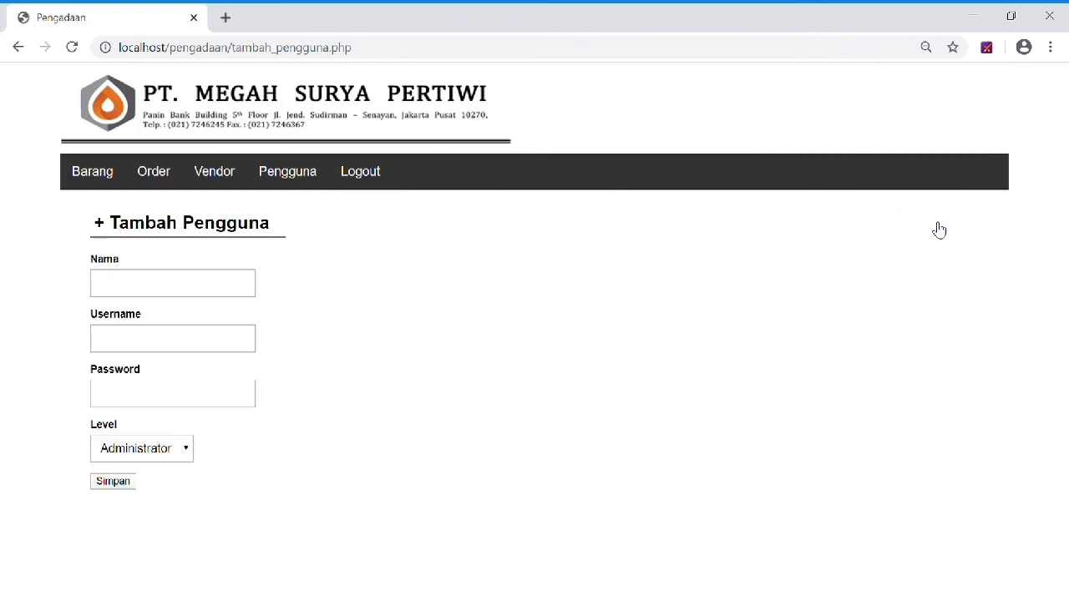
left_click(162, 292)
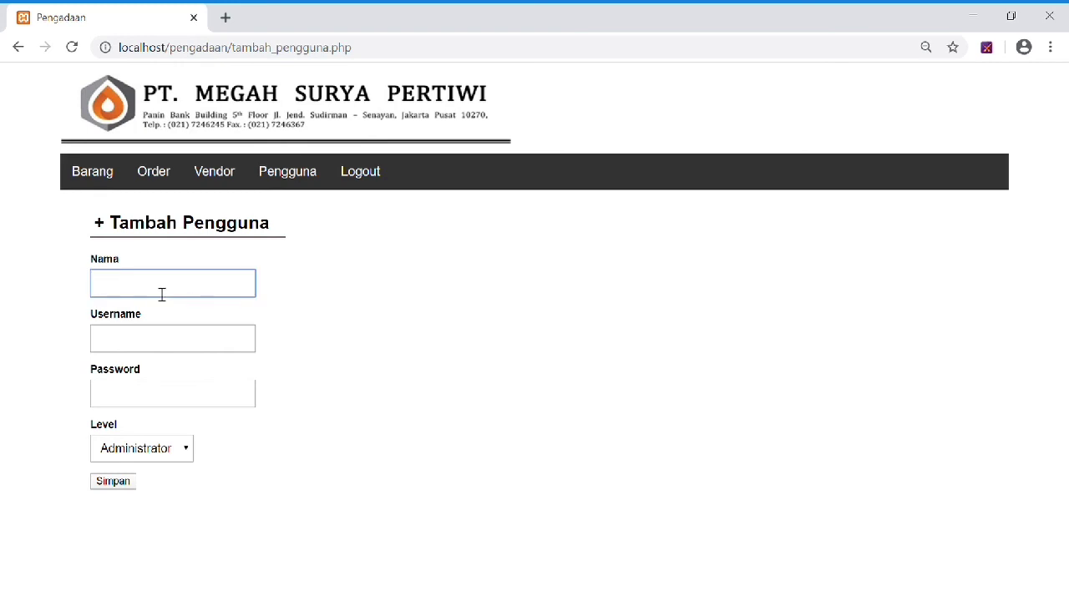
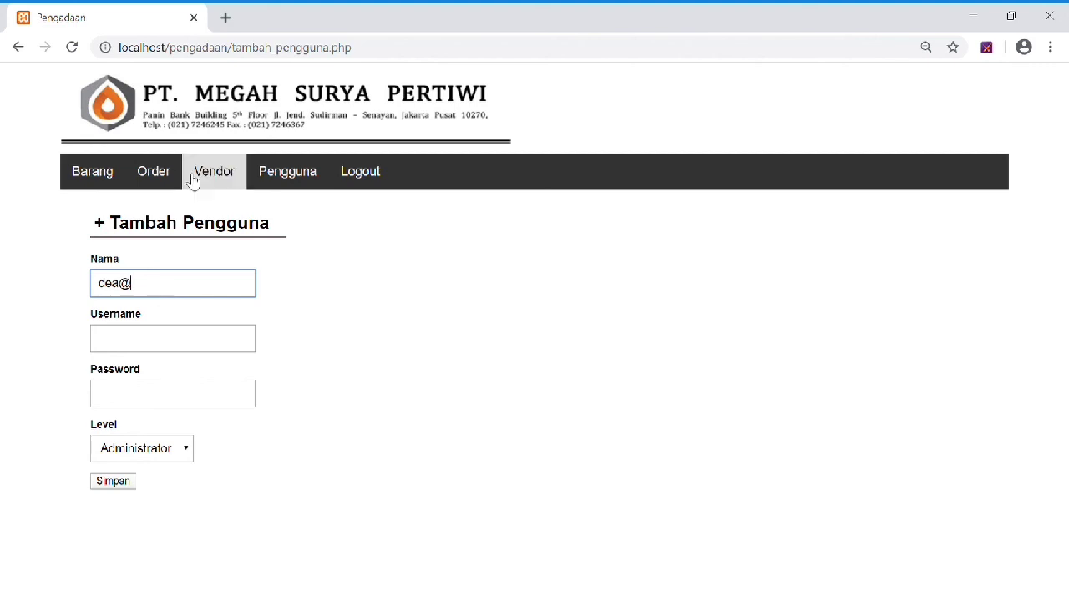
left_click(296, 173)
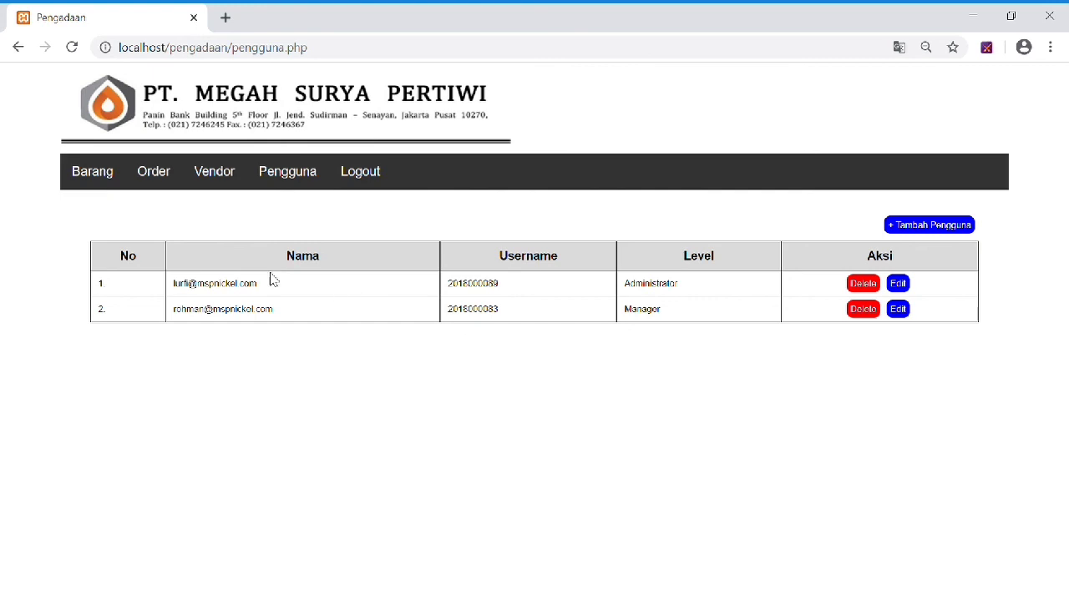
left_click_drag(265, 291, 210, 291)
Open a new user form and enter the user's e-mail as Nama and a numeric Username.
left_click(704, 233)
left_click(918, 233)
left_click(192, 294)
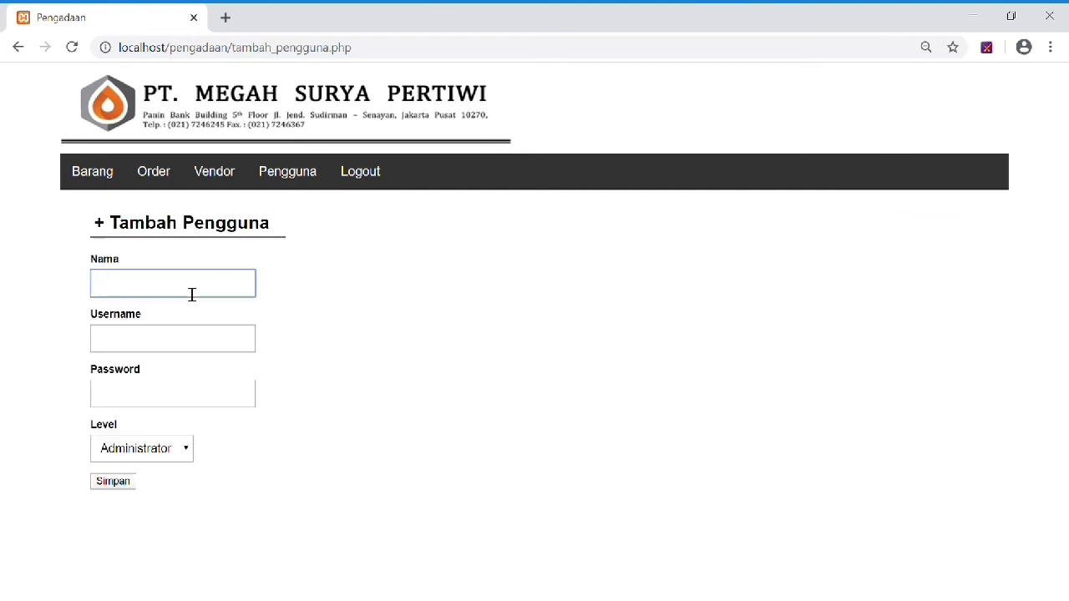
left_click(177, 343)
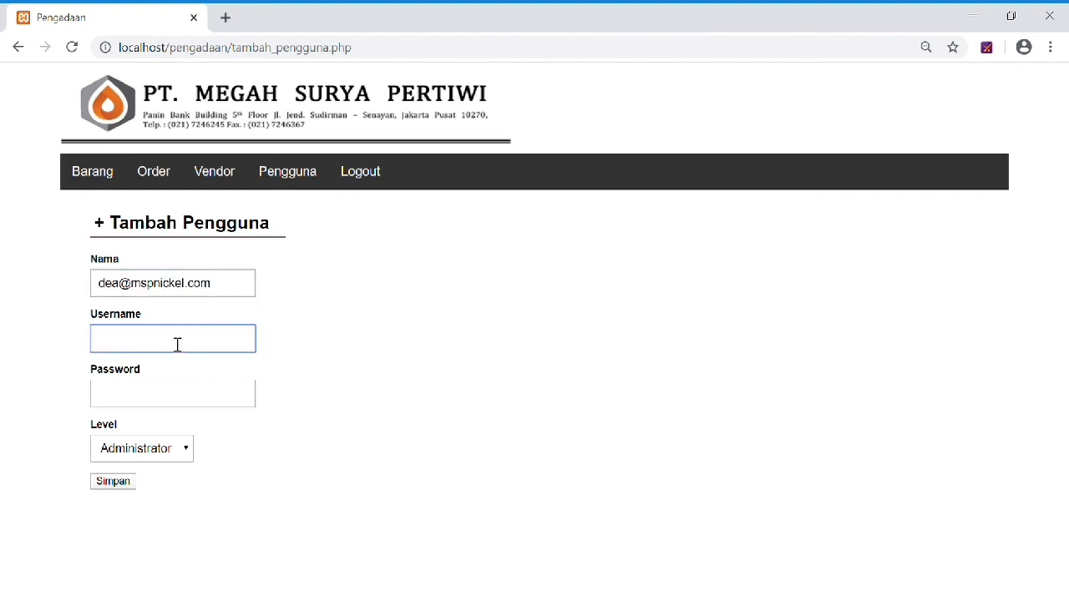
type("2018000089")
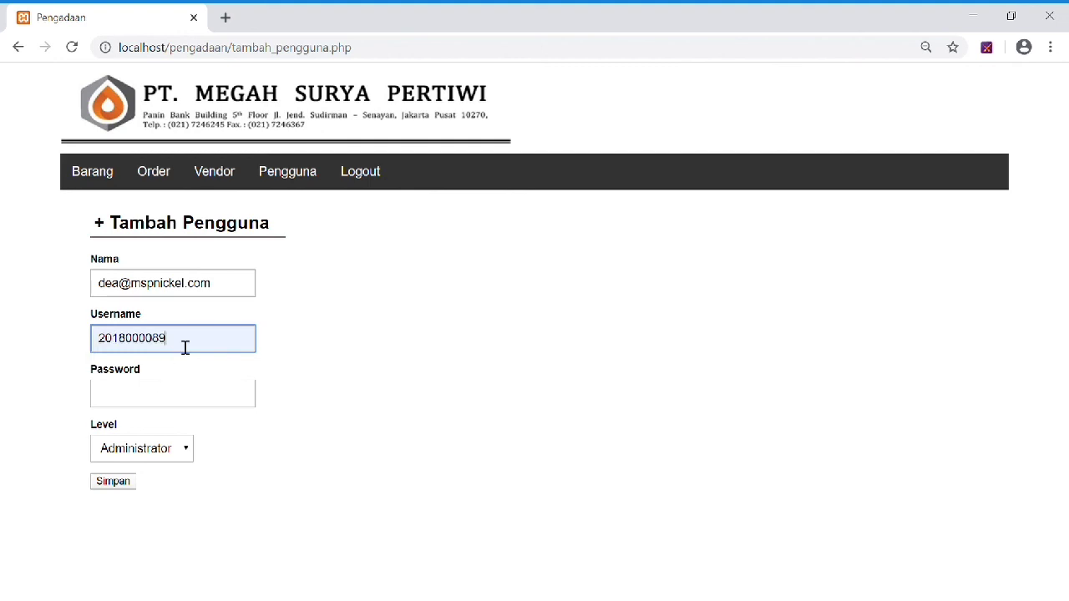
key("BackSpace")
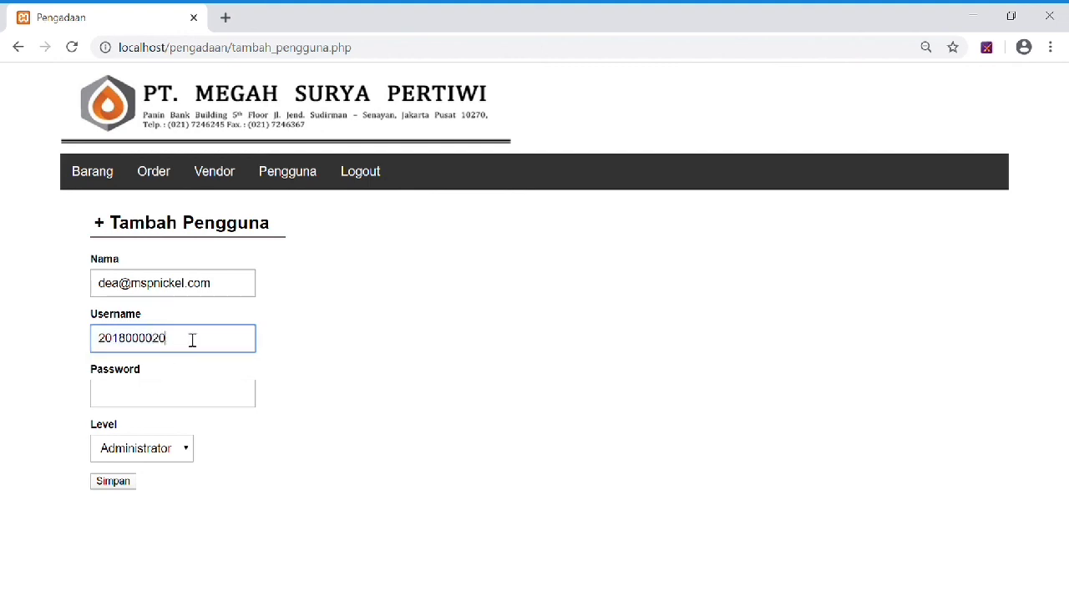
Enter a password, keep level Administrator, save the new user, and log out.
left_click(156, 401)
type("123")
left_click(132, 456)
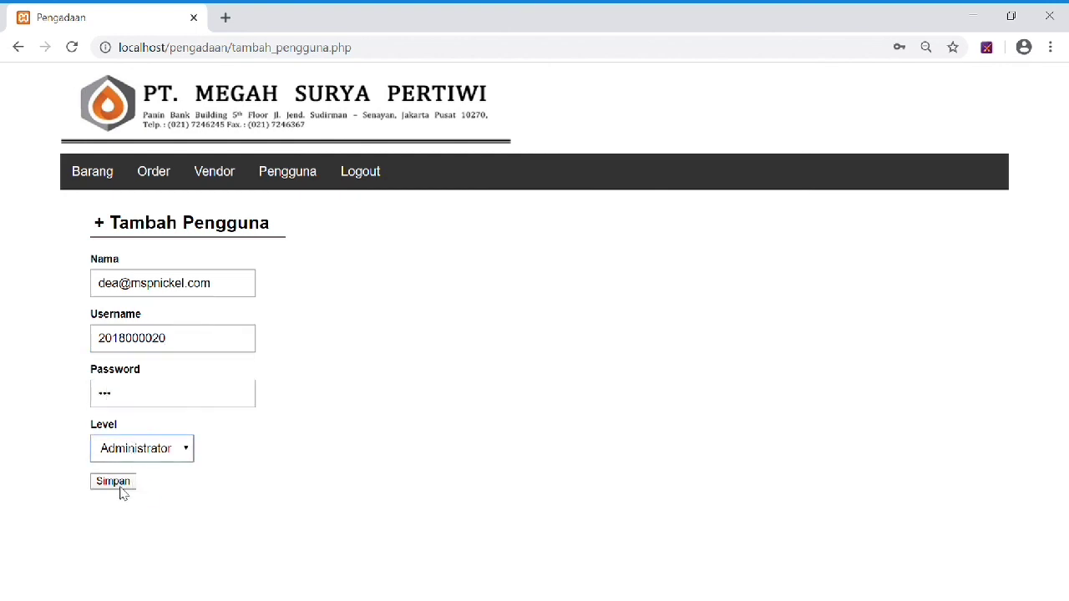
left_click(117, 482)
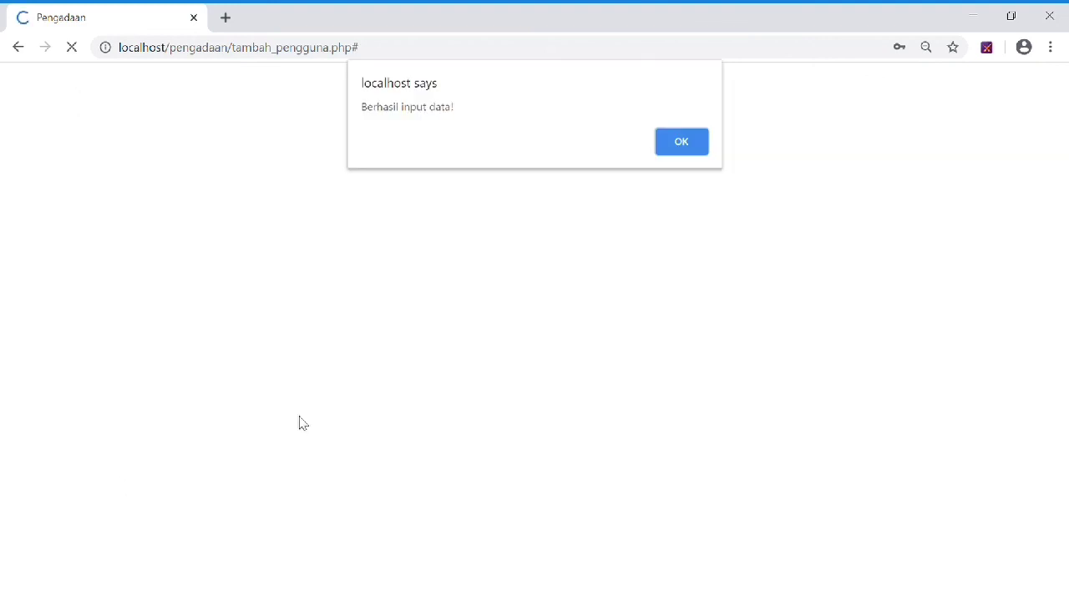
left_click(689, 138)
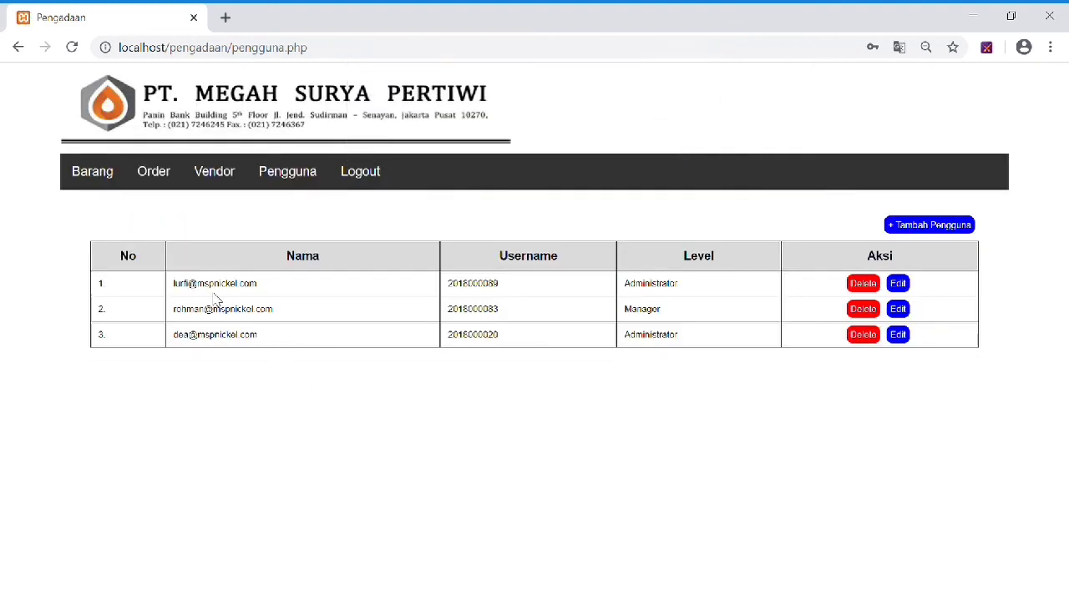
left_click(383, 177)
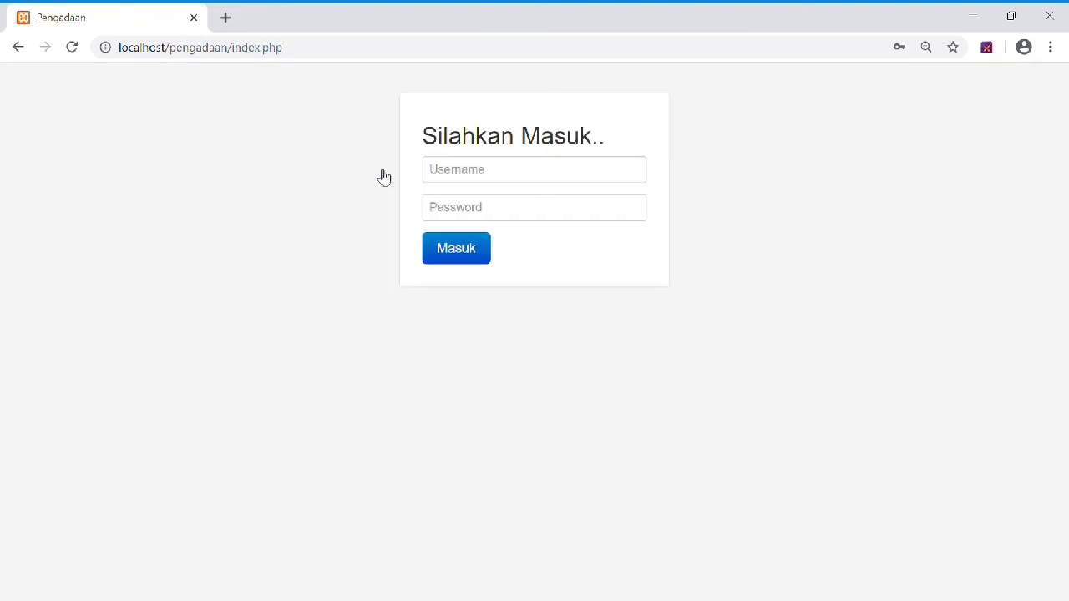